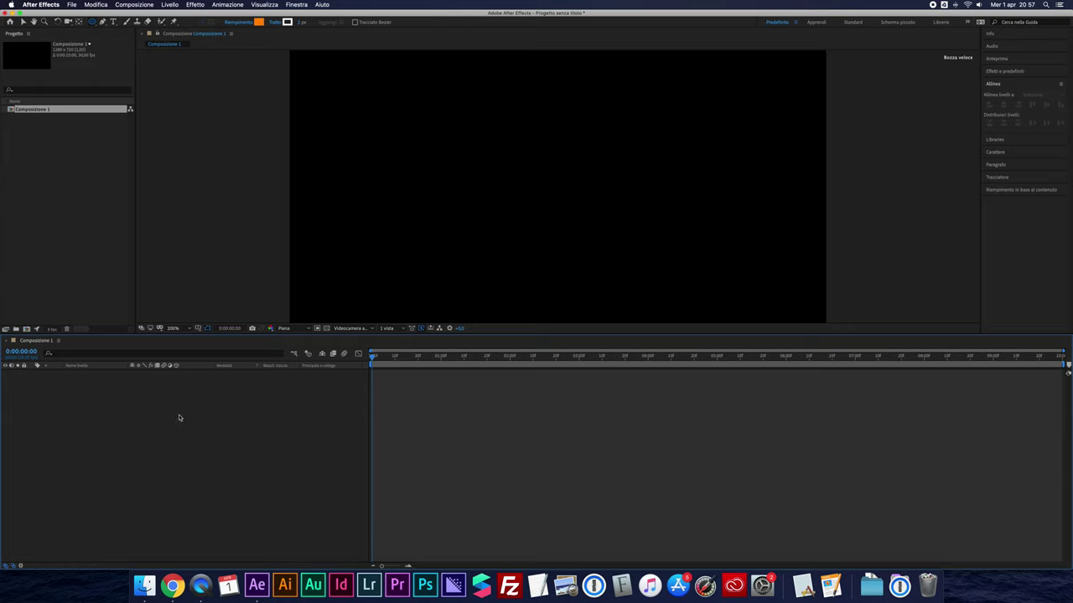
- Add an empty shape layer, Livello forma 1, from the timeline's Nuovo > Livello forma menu
right_click(120, 392)
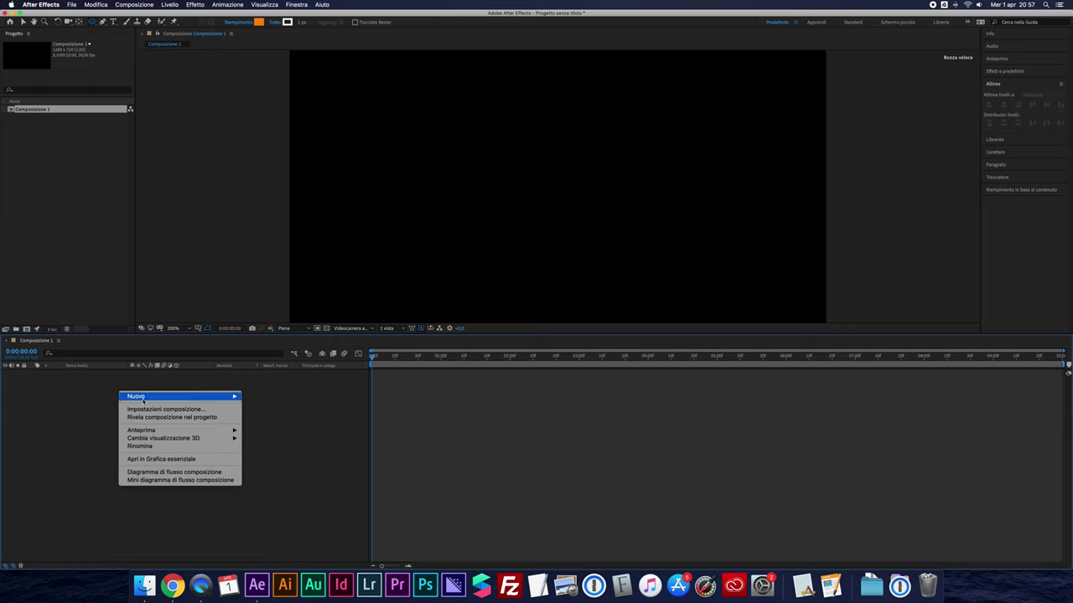
mouse_move(228, 397)
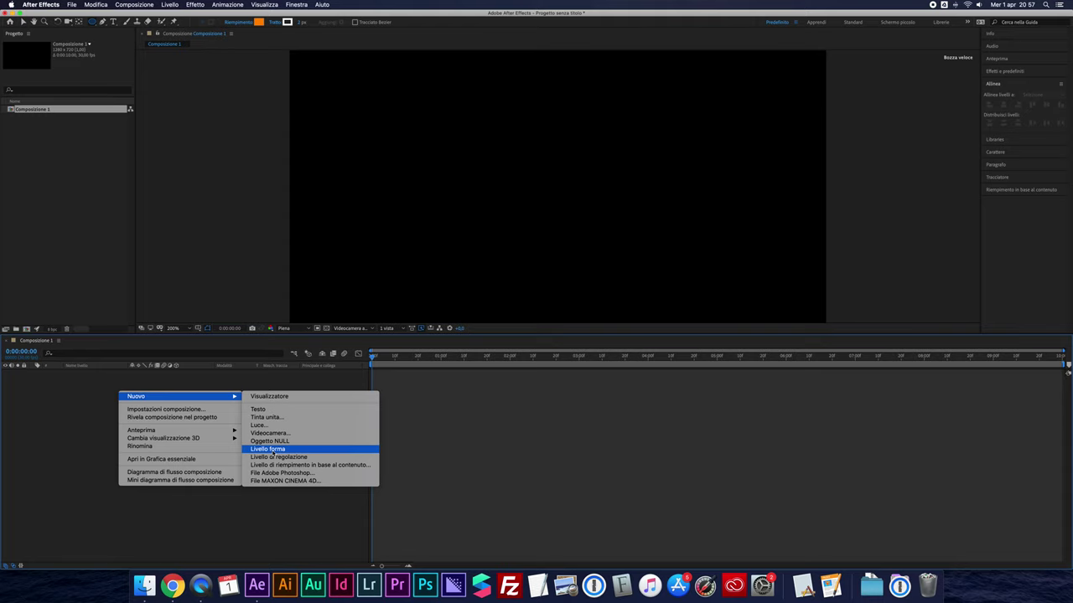
click(272, 450)
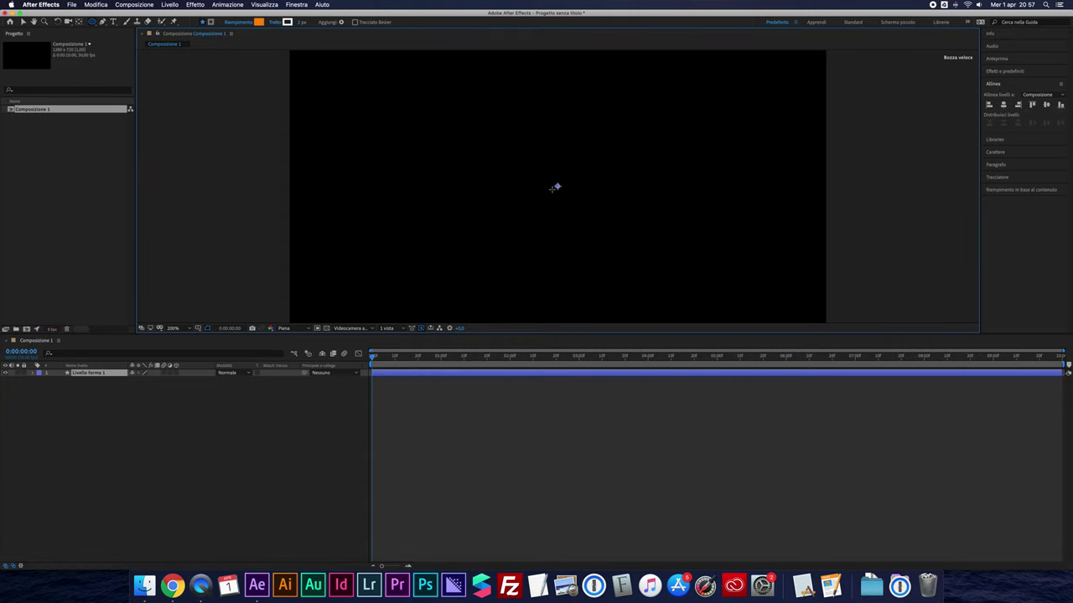
- Expand the shape layer and add a Poligono/stella path to its Contenuto
click(35, 372)
click(51, 381)
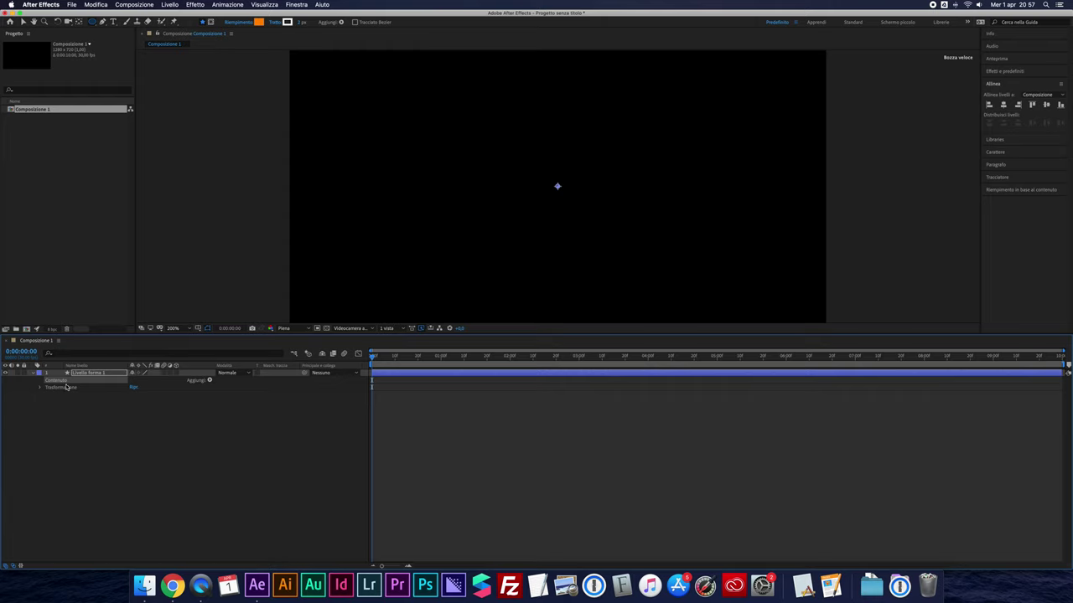
click(209, 380)
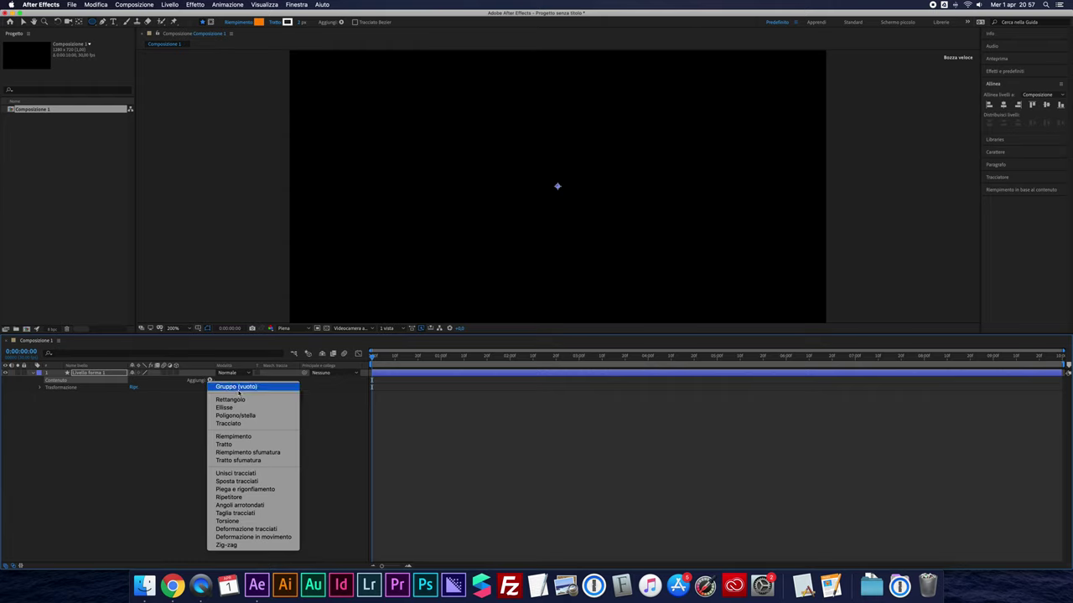
click(230, 416)
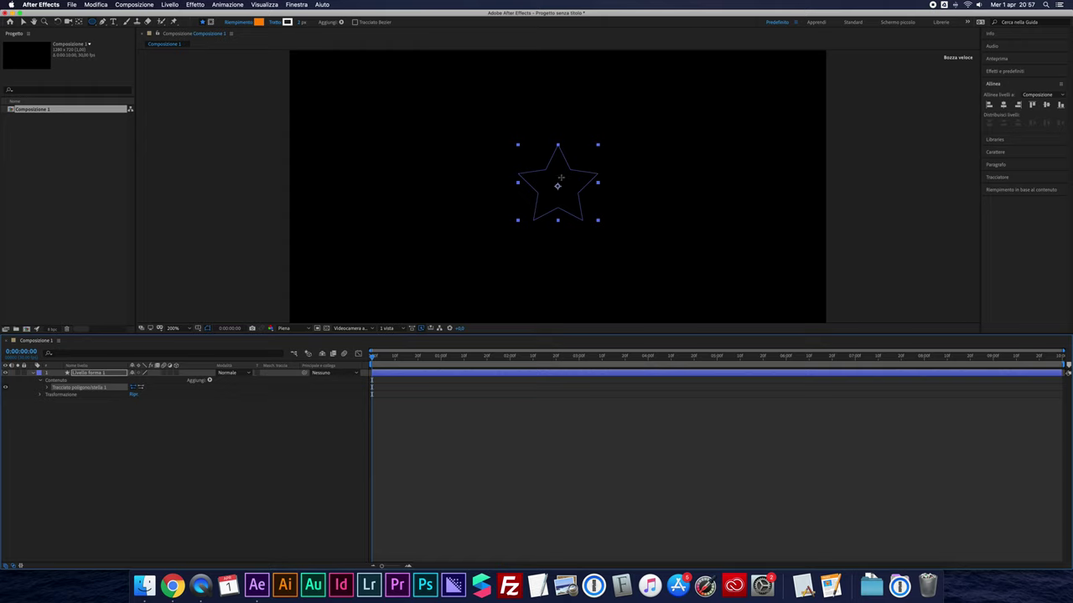
- Give the star a Riempimento fill and a Tratto stroke outline
click(208, 380)
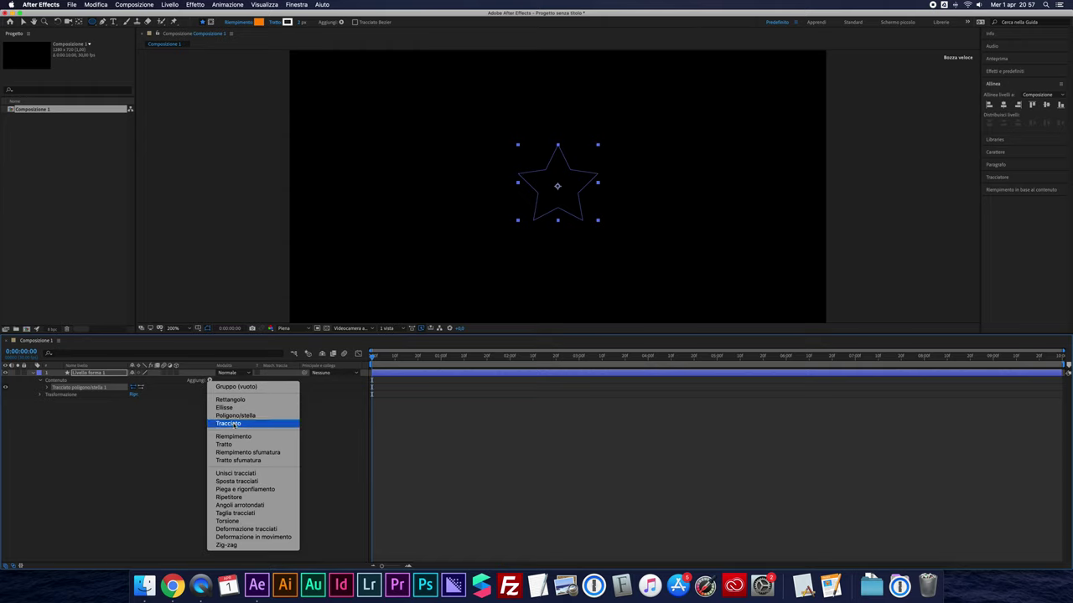
click(234, 436)
click(209, 380)
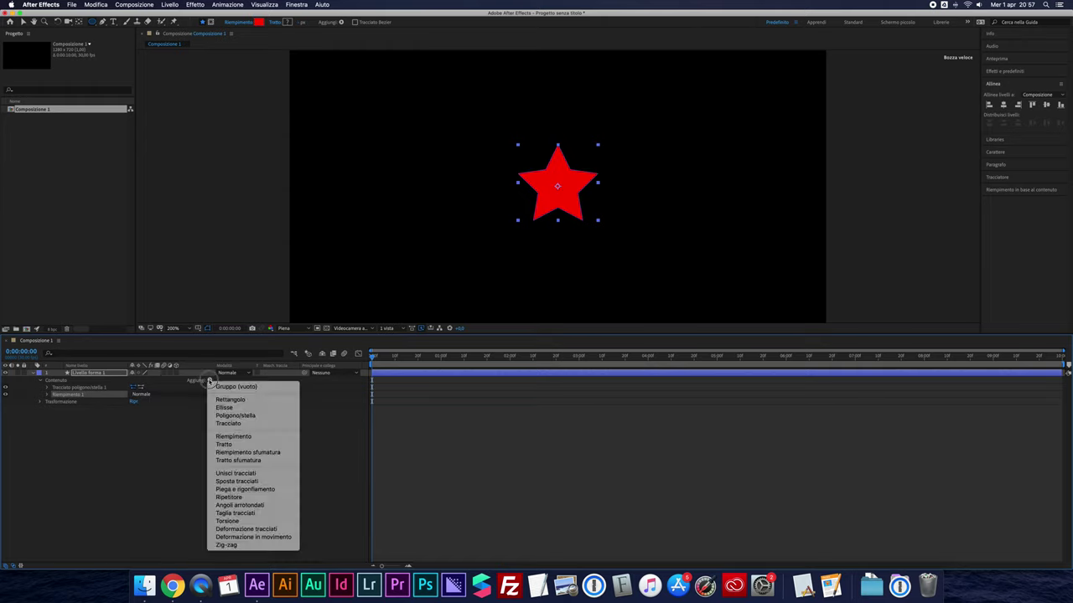
click(232, 445)
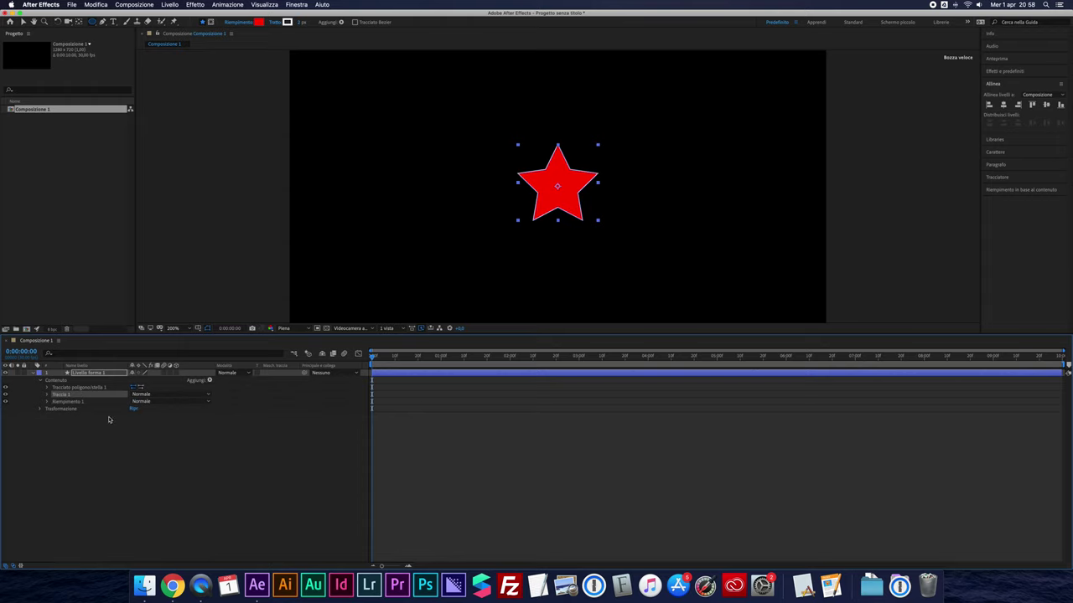
- Change Riempimento 1's colour from red to orange FF8300
click(48, 404)
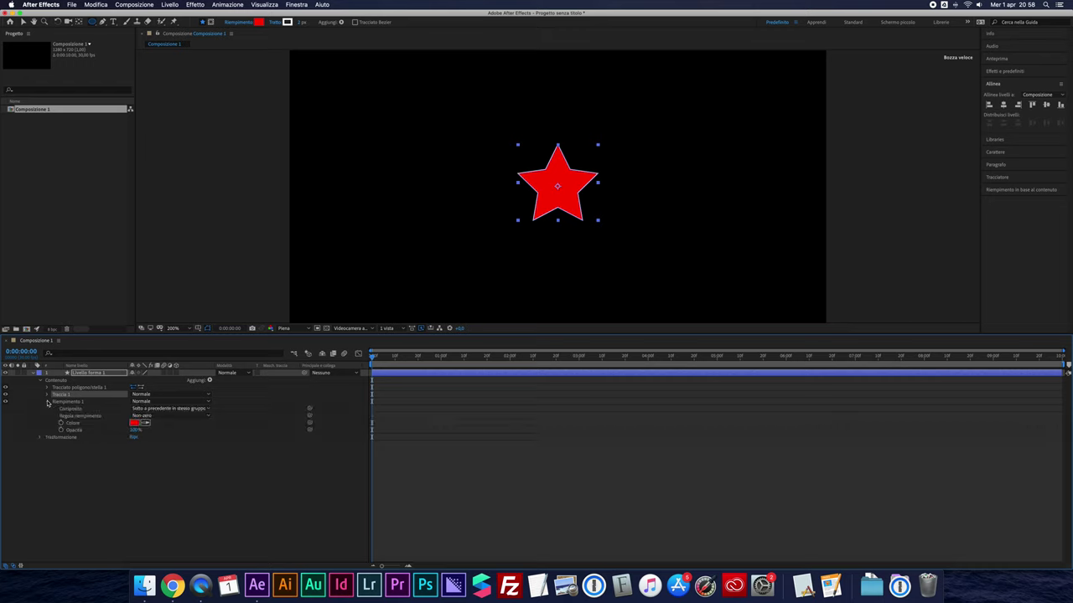
click(135, 423)
drag(550, 346, 549, 338)
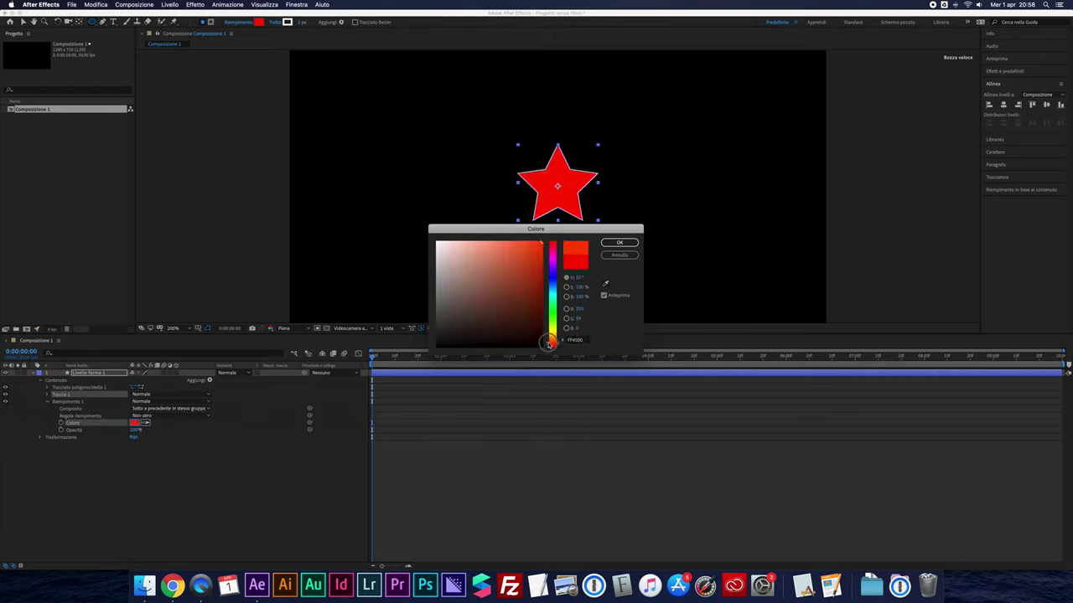
click(620, 243)
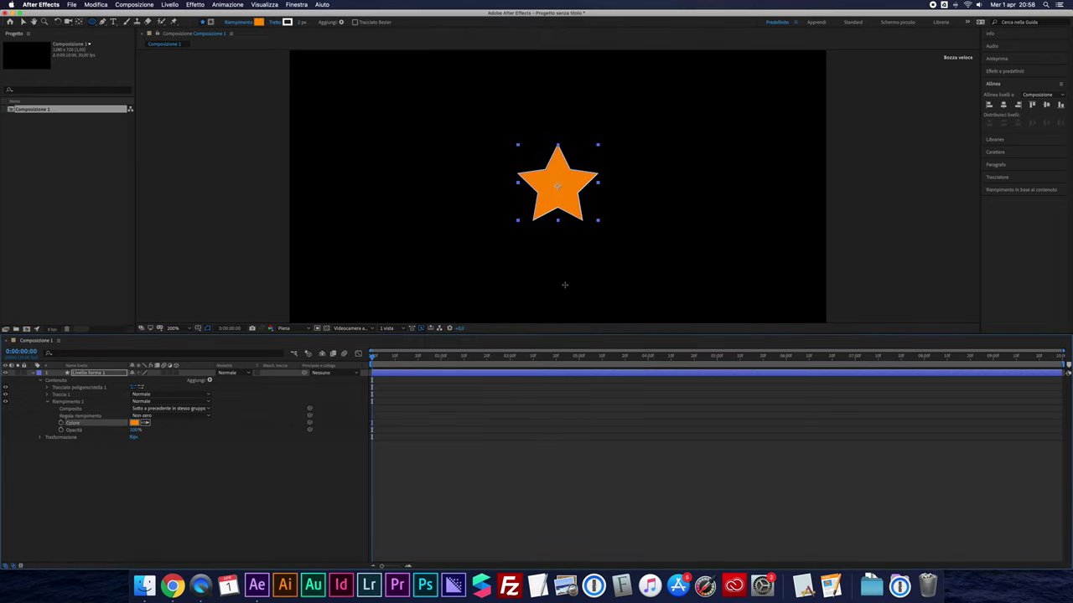
click(48, 403)
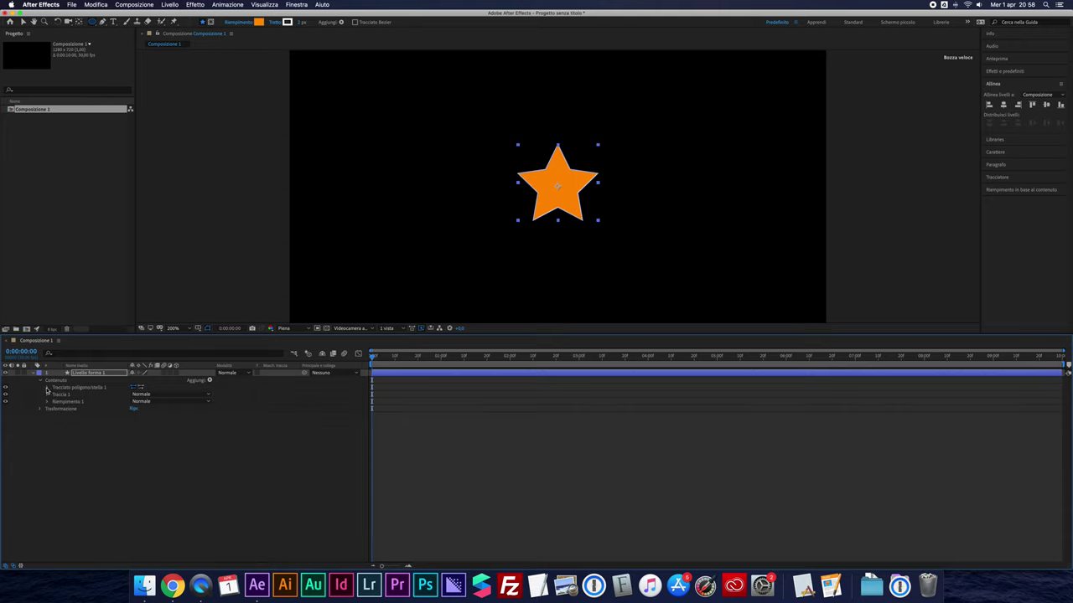
- Give the star 12 points and enlarge its inner and outer radii, outer radius 278
click(46, 388)
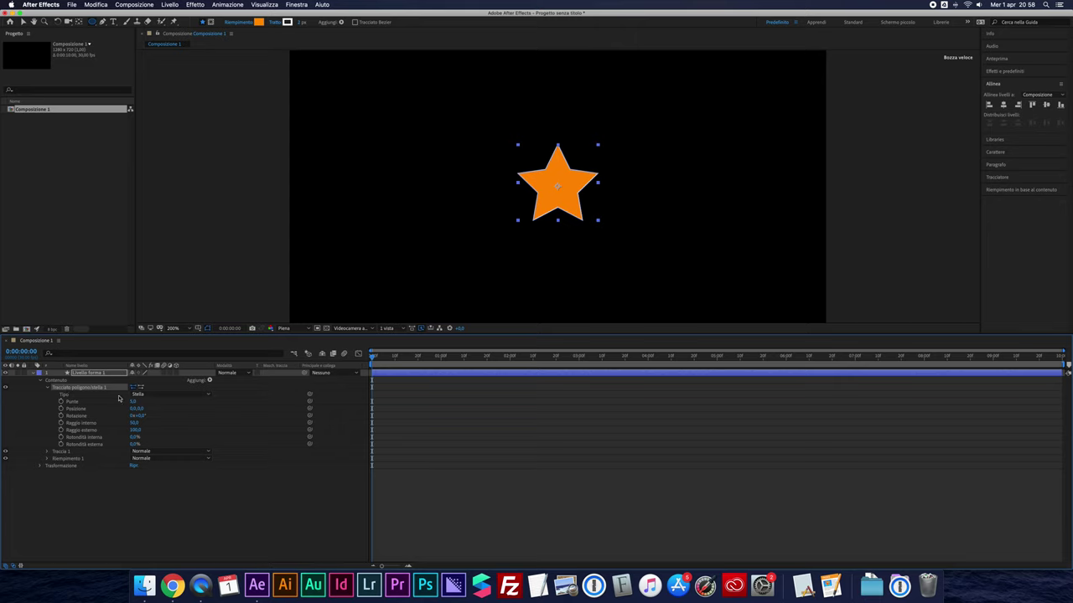
drag(132, 402, 137, 408)
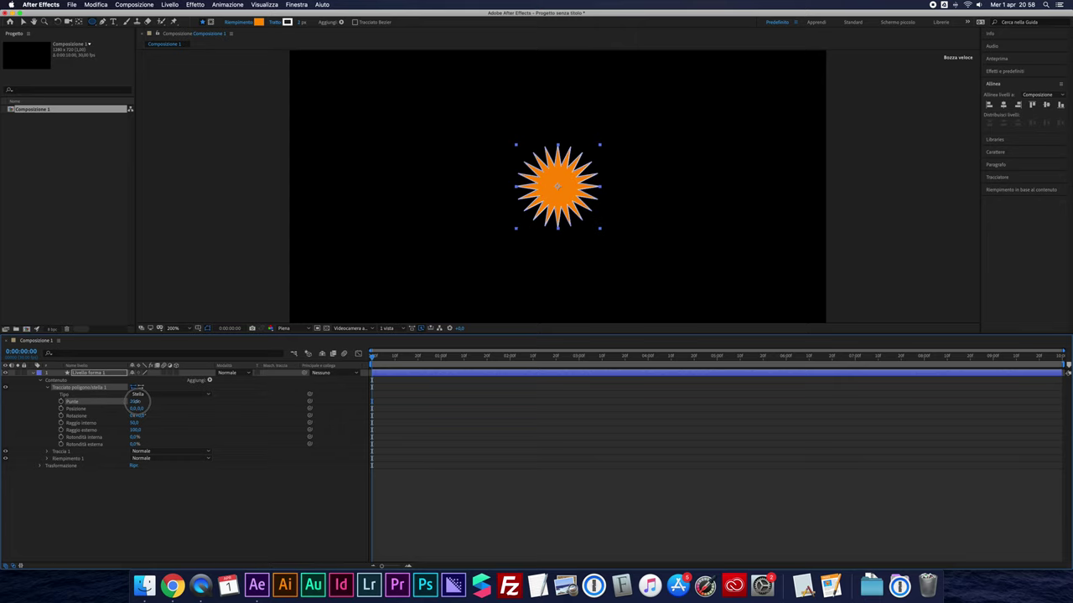
click(134, 402)
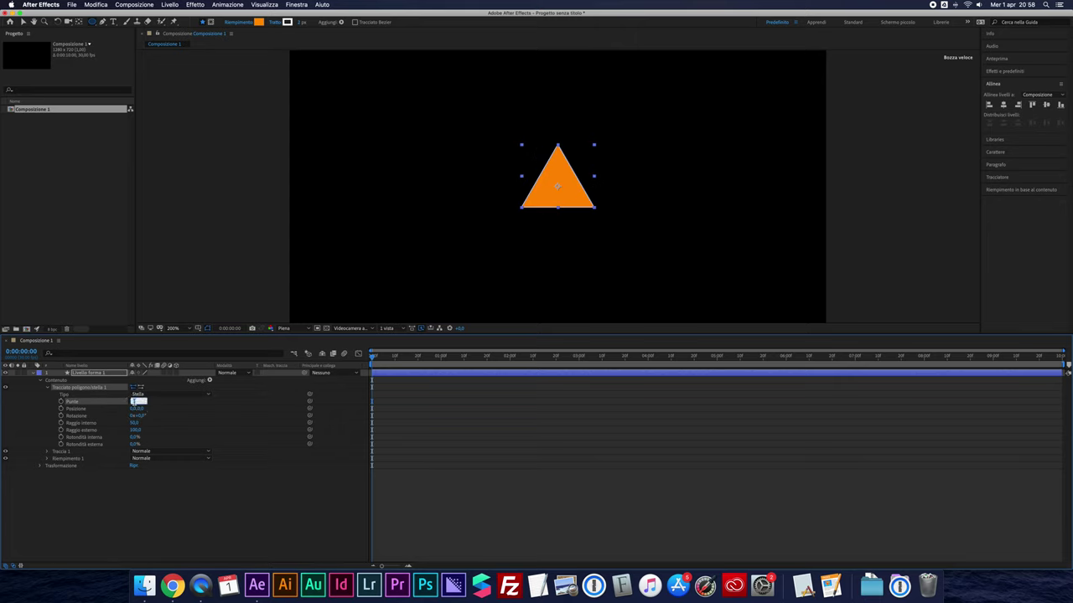
key(Return)
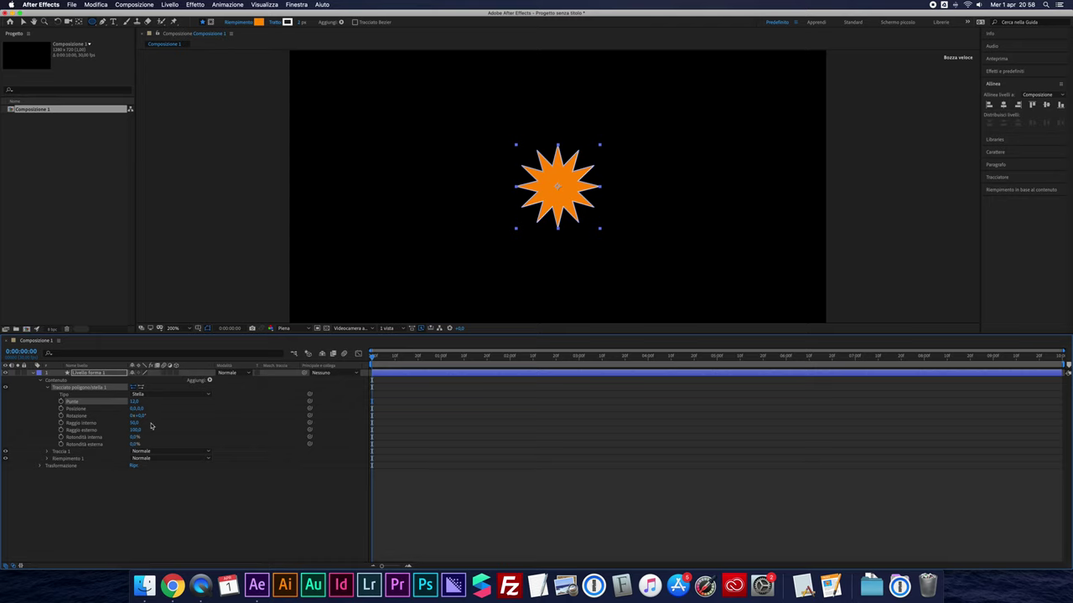
drag(135, 425, 204, 434)
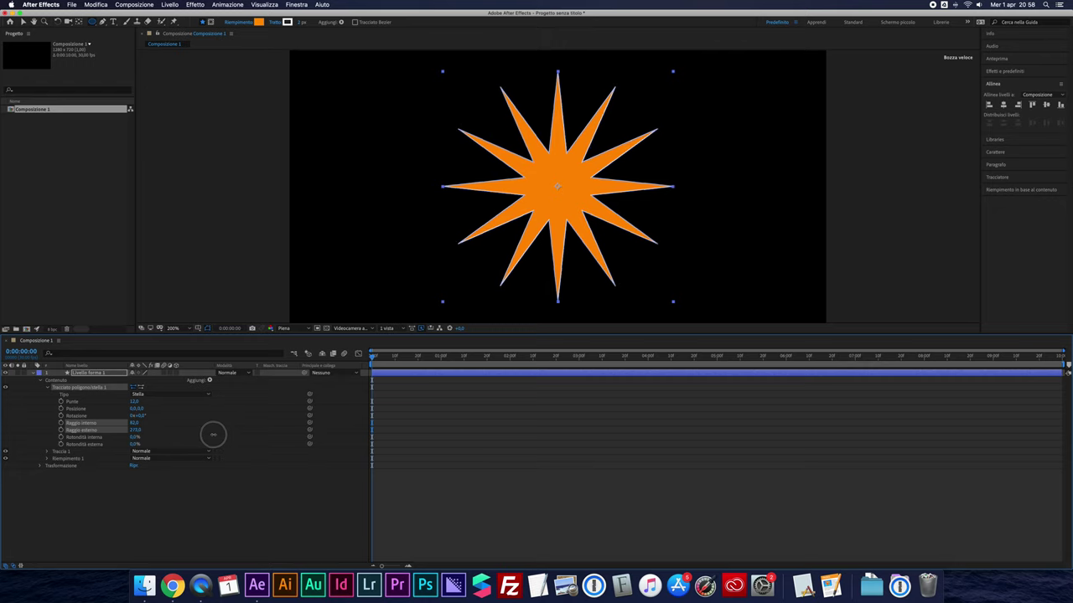
drag(205, 434, 223, 434)
drag(135, 424, 138, 424)
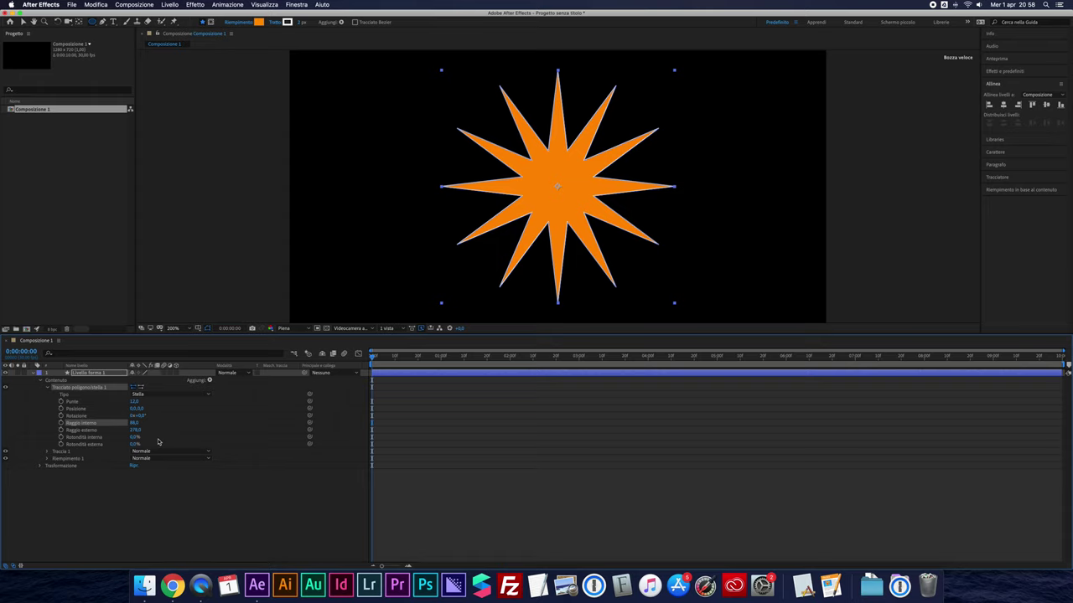
click(46, 387)
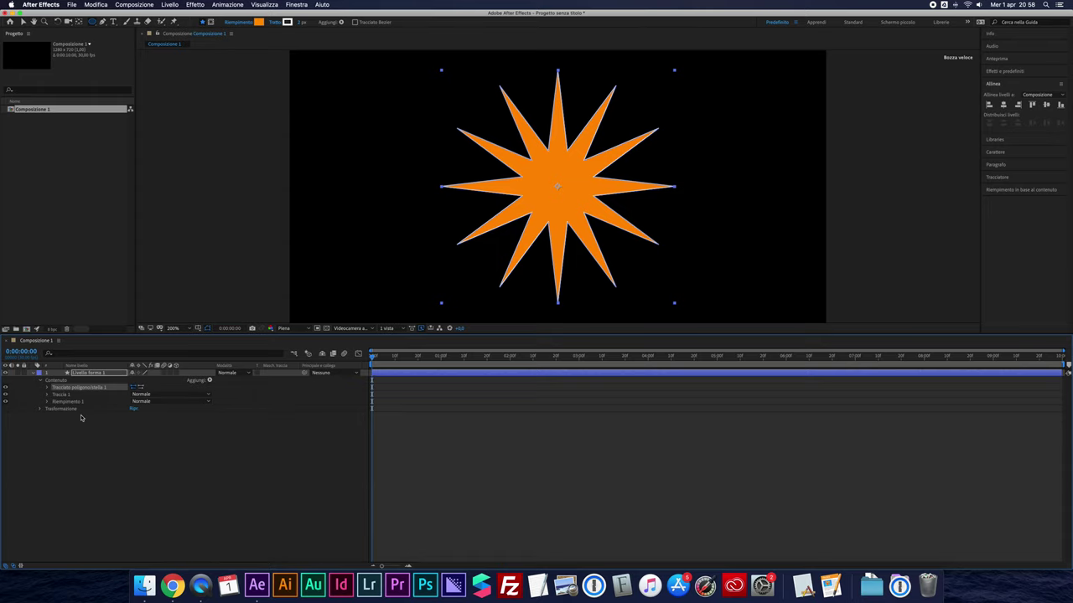
- Add an Ellipse path to the layer and scale its Size to 300 by 300
click(209, 381)
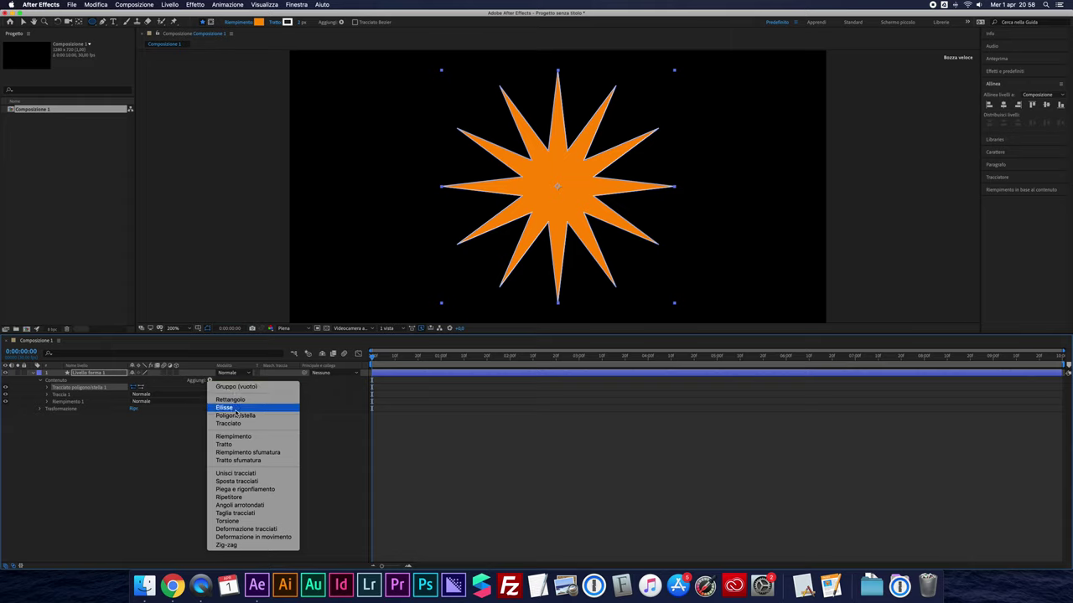
click(225, 408)
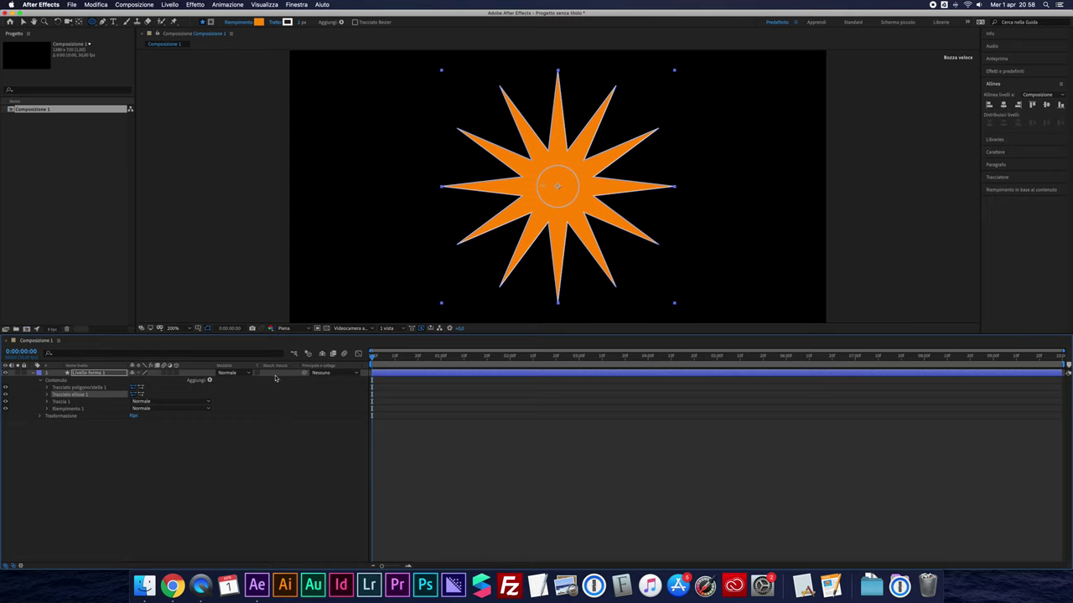
click(48, 396)
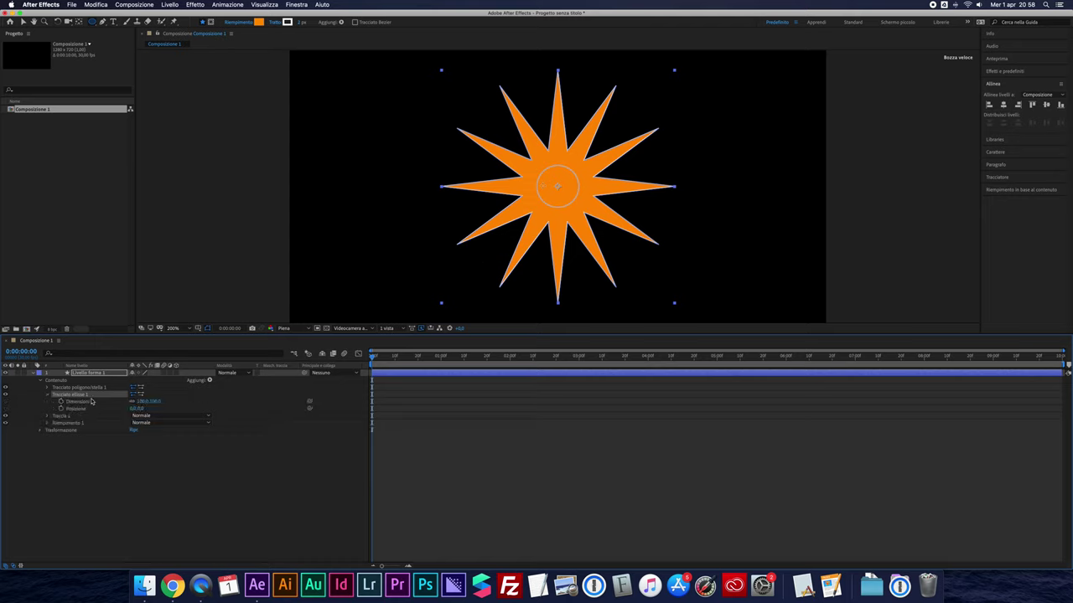
click(157, 401)
drag(157, 402, 225, 402)
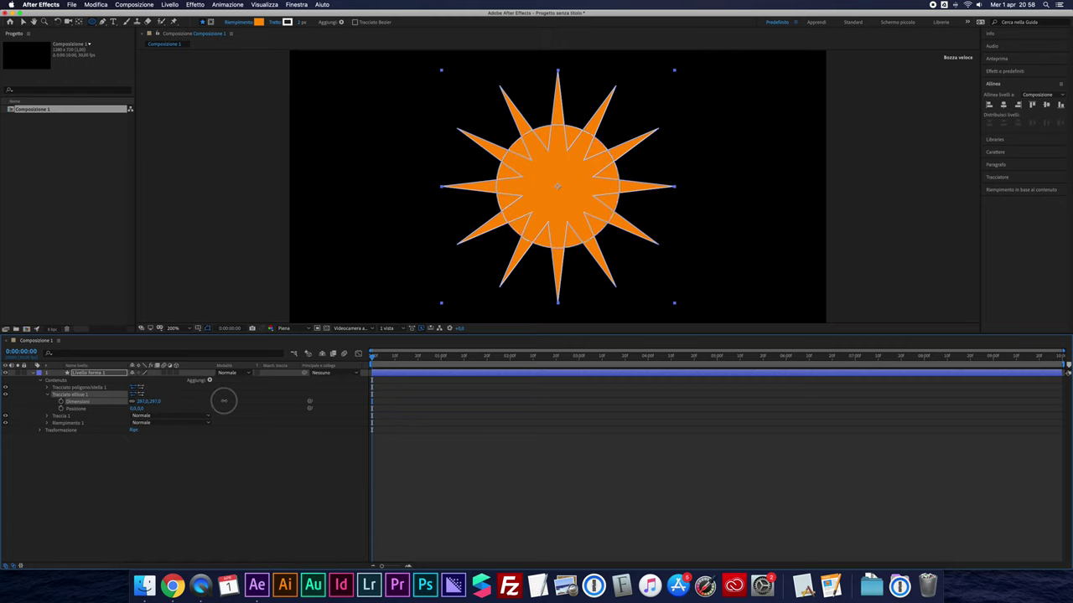
mouse_move(226, 401)
mouse_down()
mouse_move(239, 400)
mouse_move(226, 402)
mouse_up()
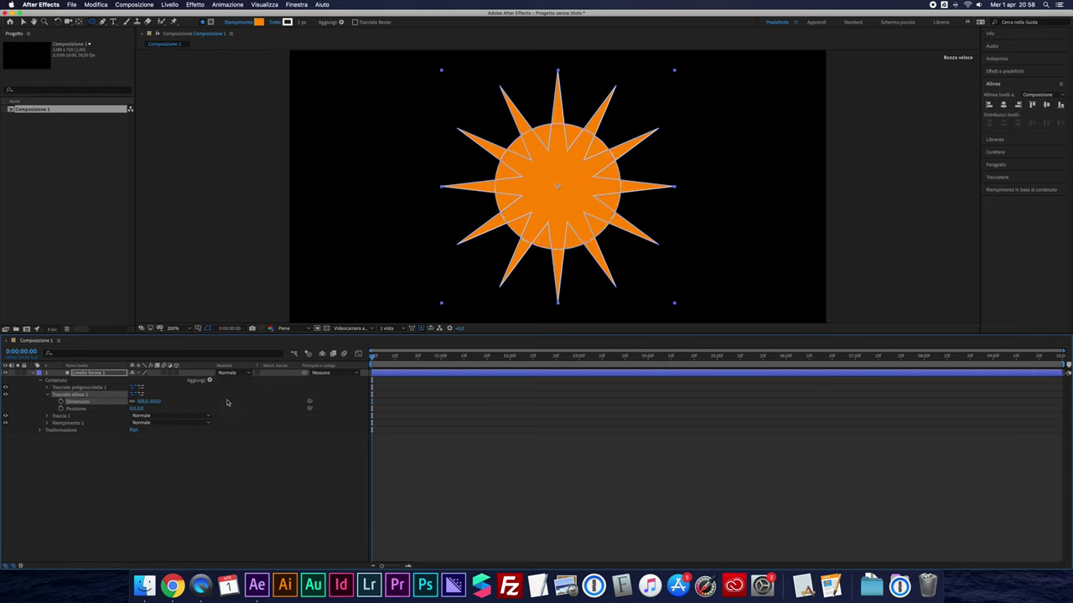
- Preview the star and circle overlap, then reselect the layer's ellipse path
click(431, 204)
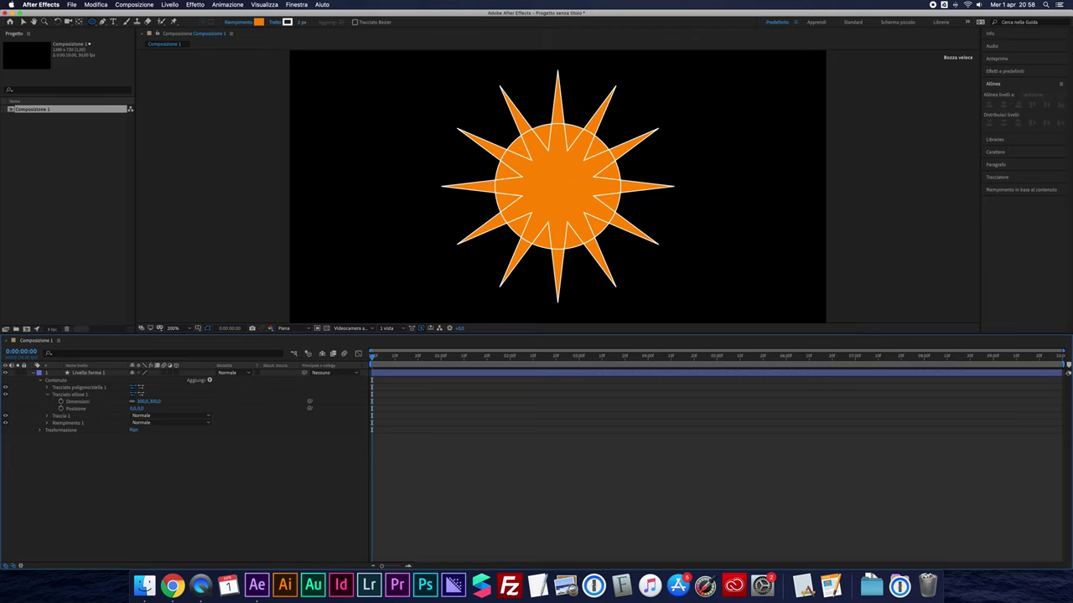
click(485, 167)
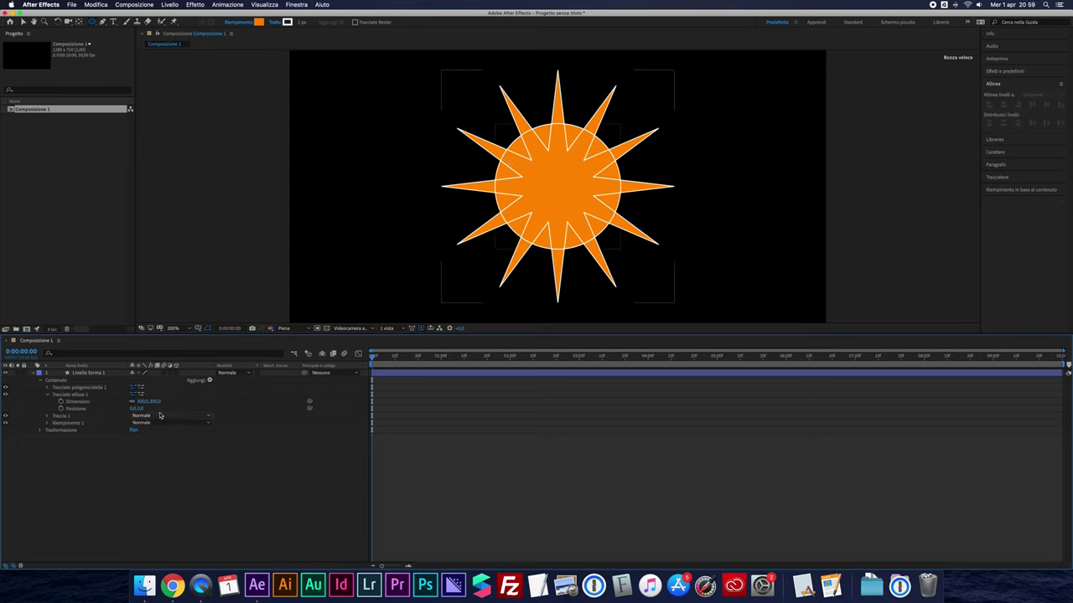
click(62, 381)
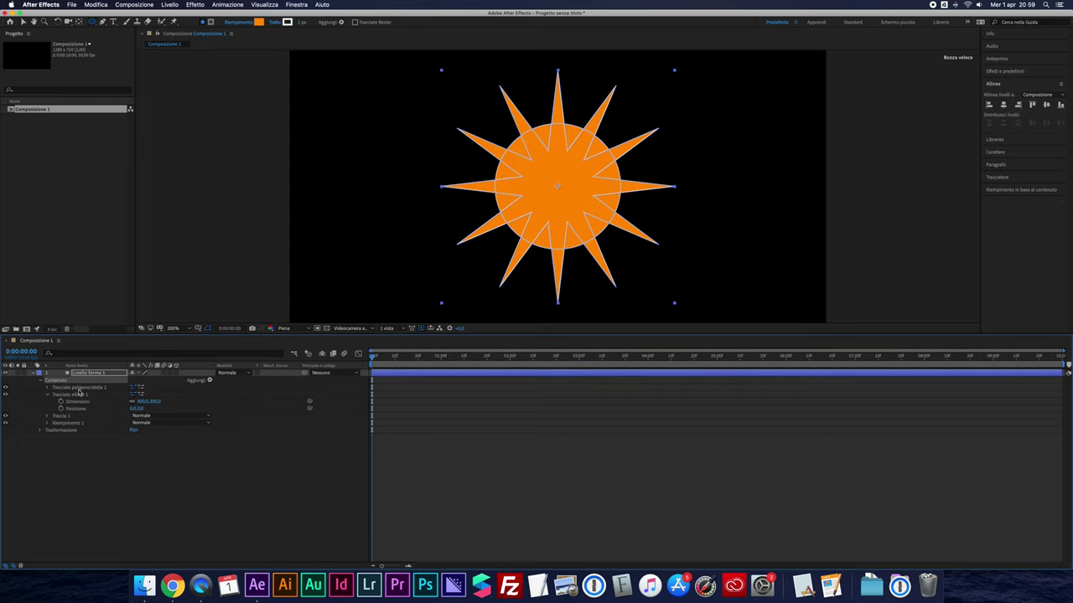
click(79, 394)
- Add Merge Paths and set its Mode to Intersect to clip the star to the circle
click(210, 380)
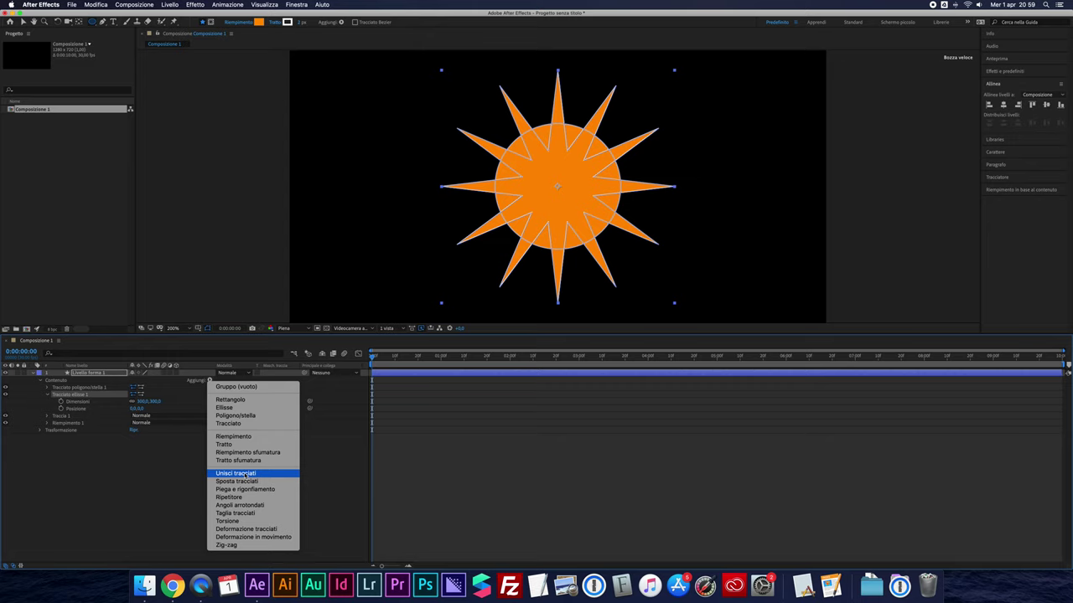
click(247, 474)
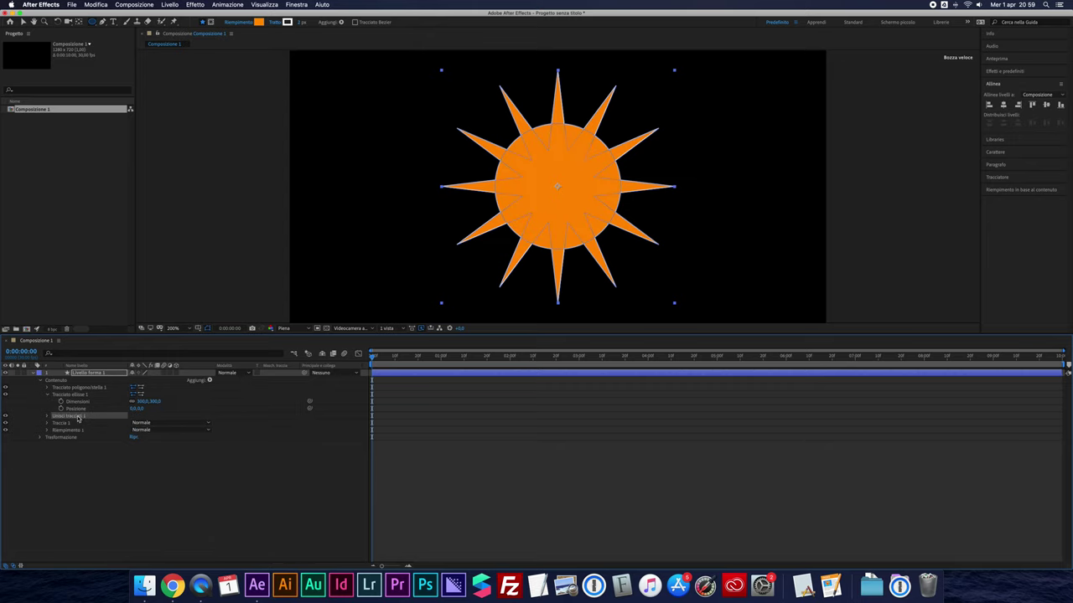
click(47, 395)
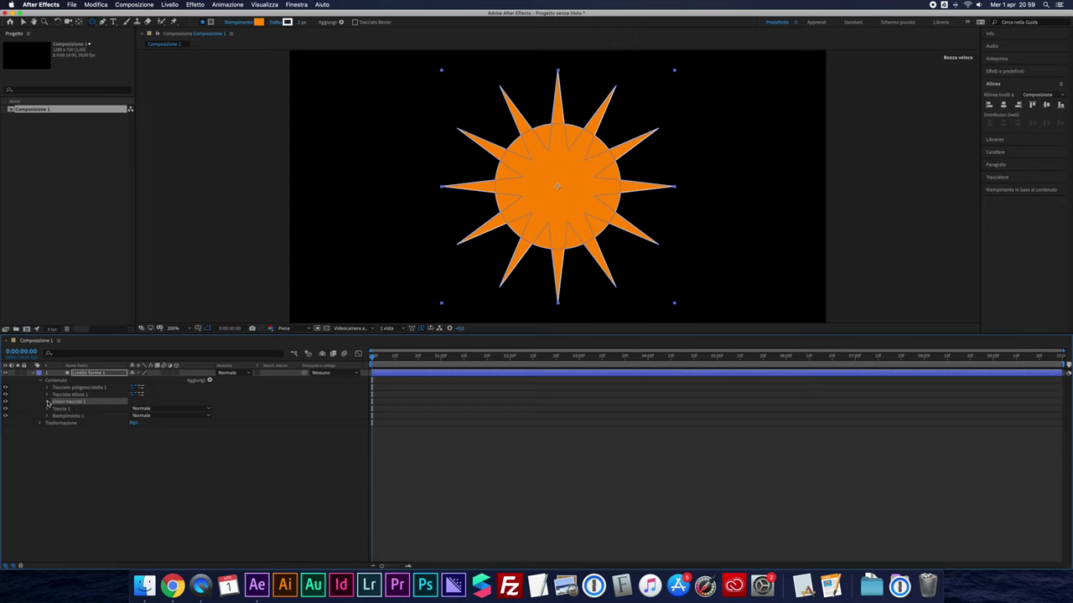
click(47, 403)
click(159, 409)
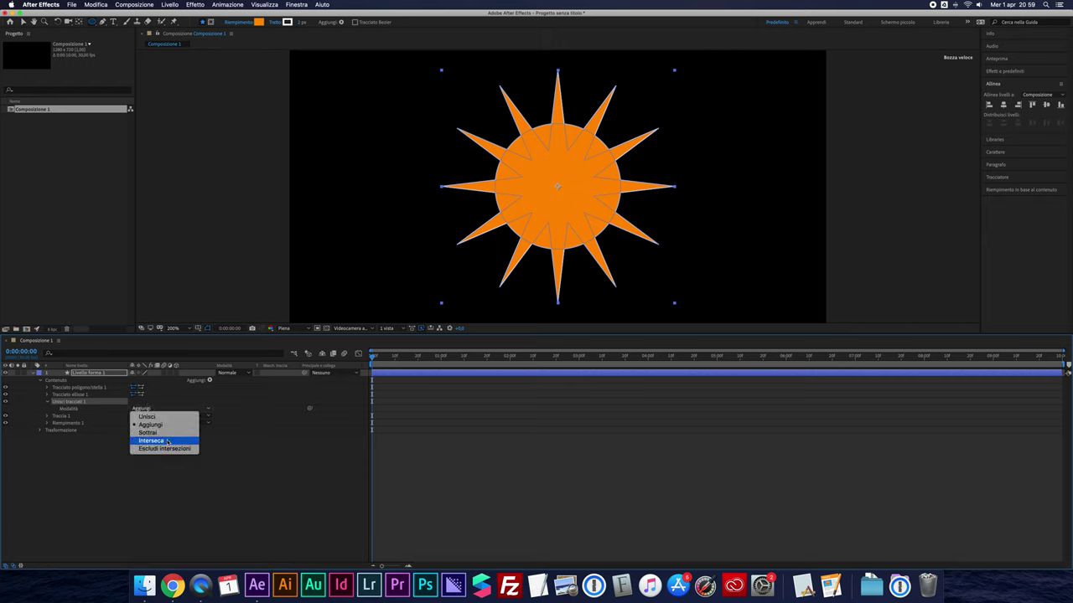
click(167, 442)
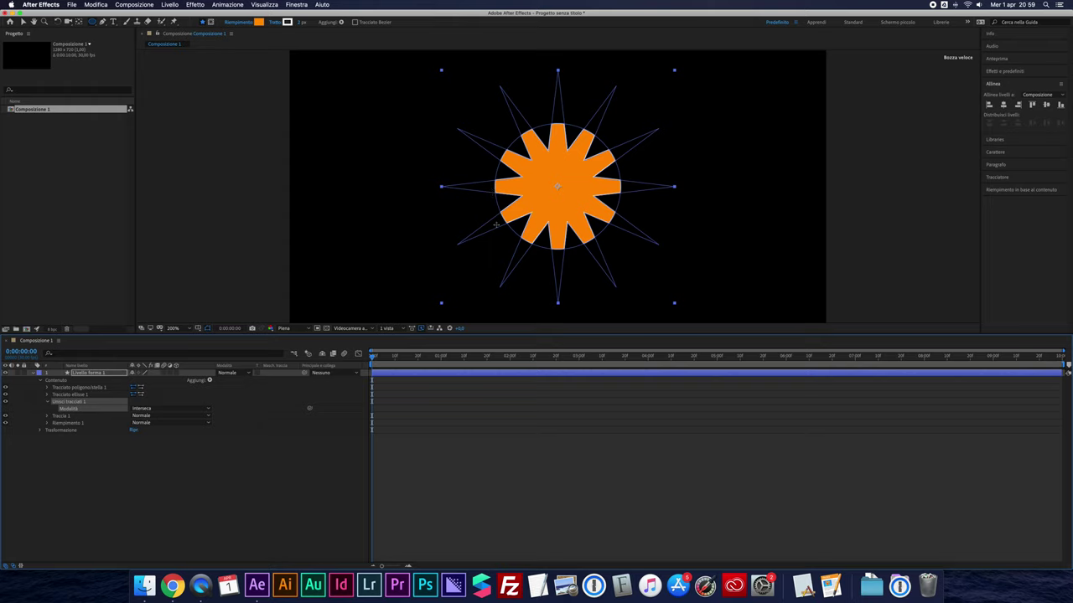
click(47, 402)
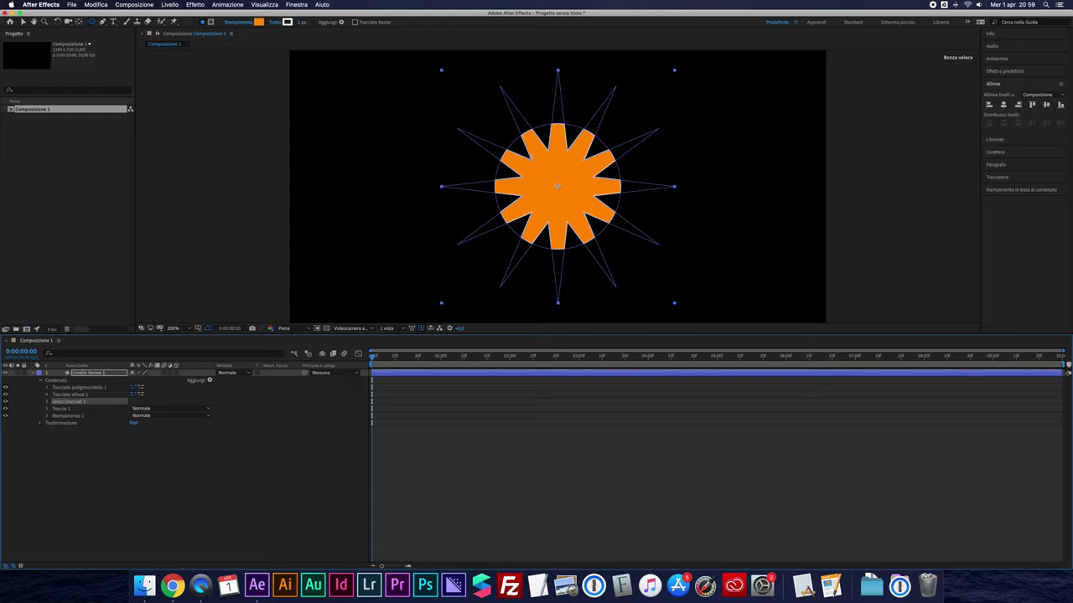
click(209, 380)
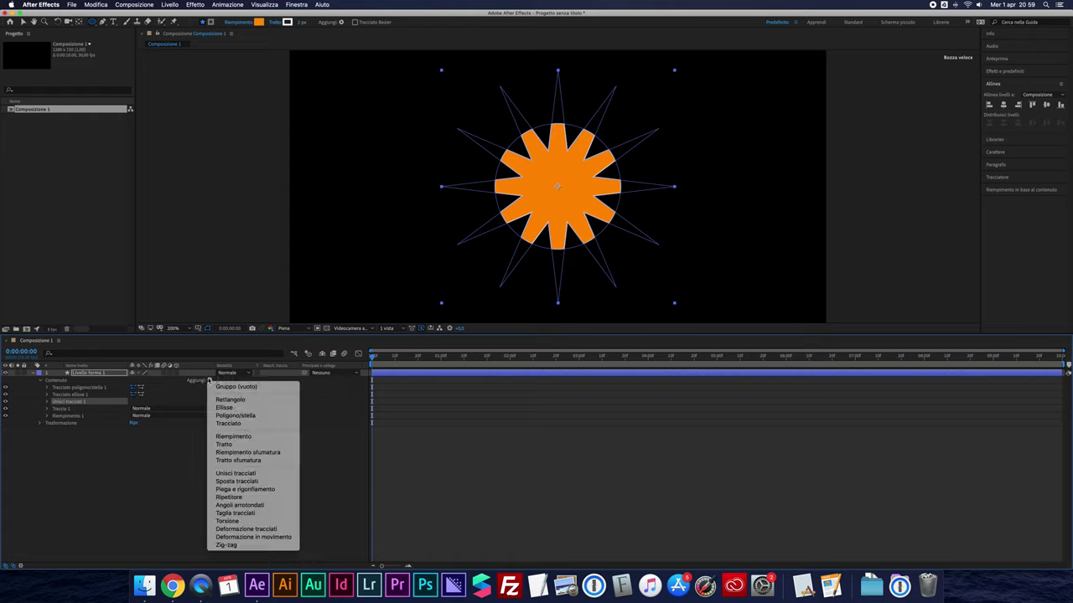
- Add a second ellipse below Merge Paths 1 and size it to 237 by 237
click(247, 409)
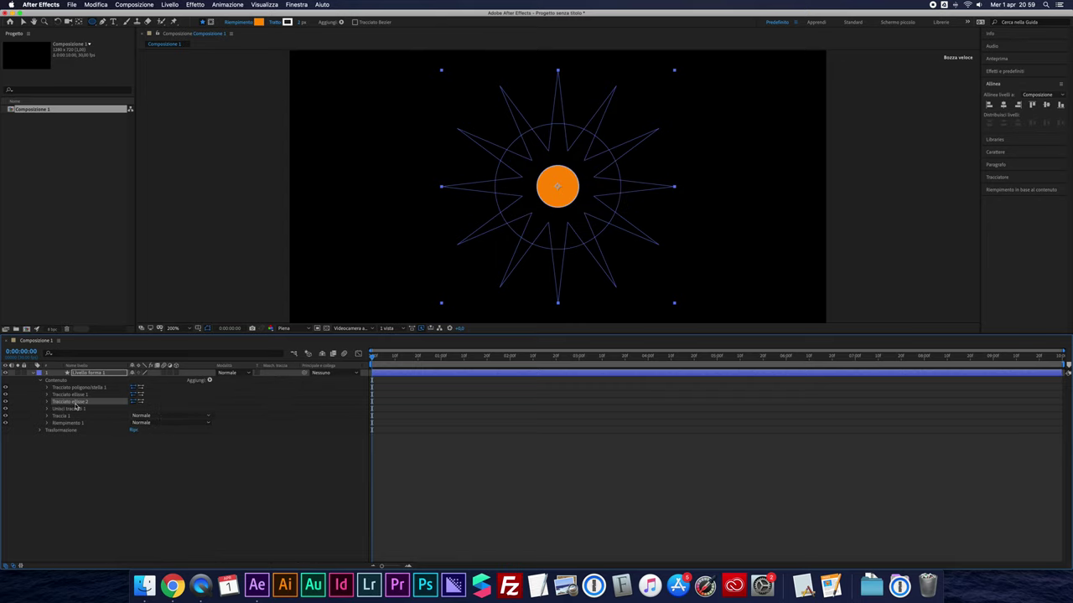
drag(74, 403, 82, 414)
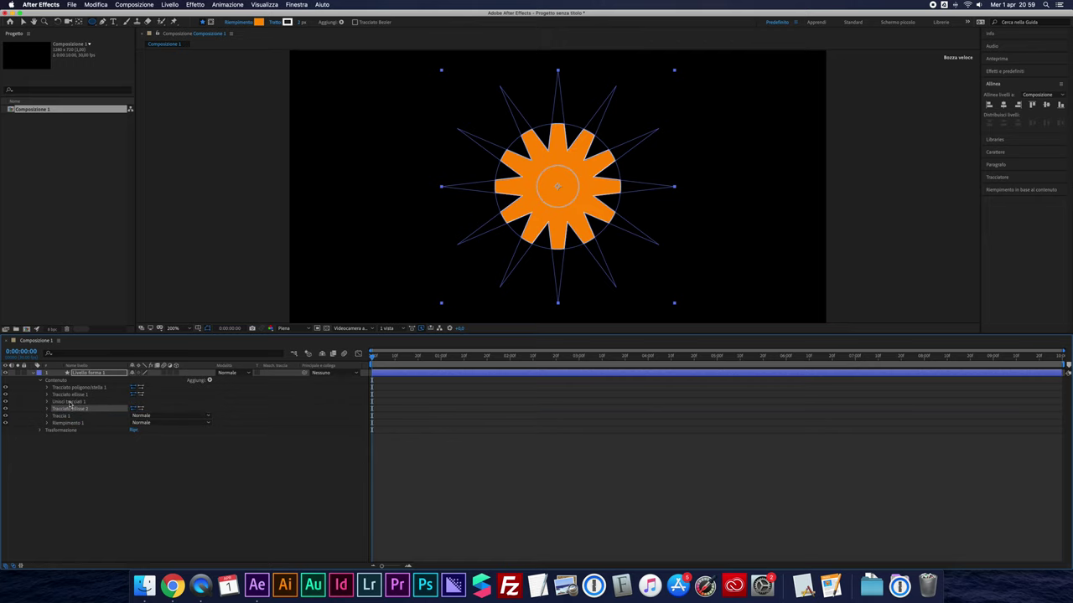
click(67, 410)
click(47, 409)
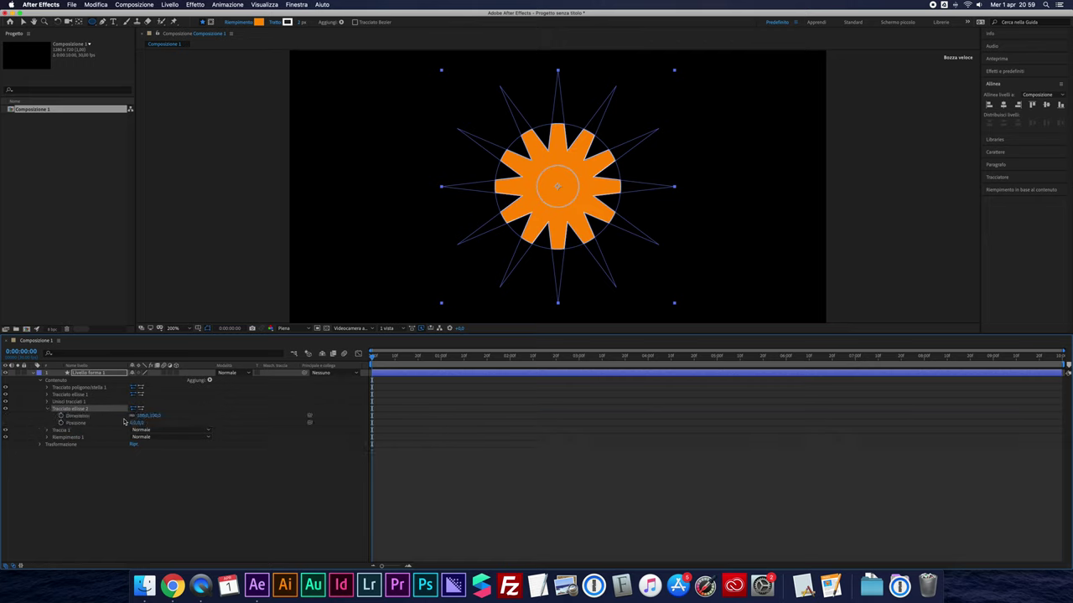
drag(139, 416, 200, 420)
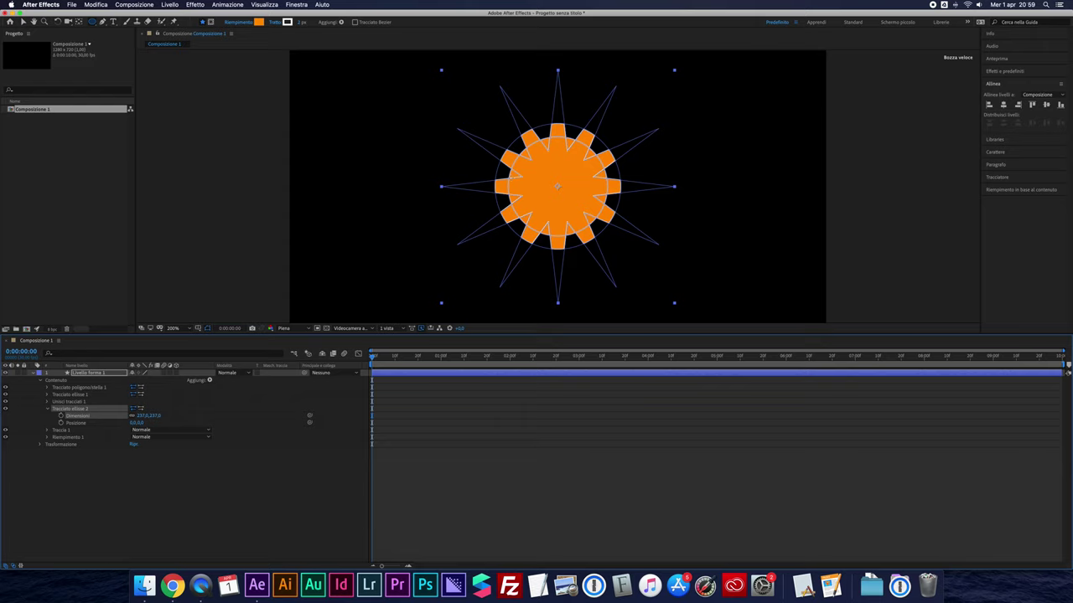
click(399, 249)
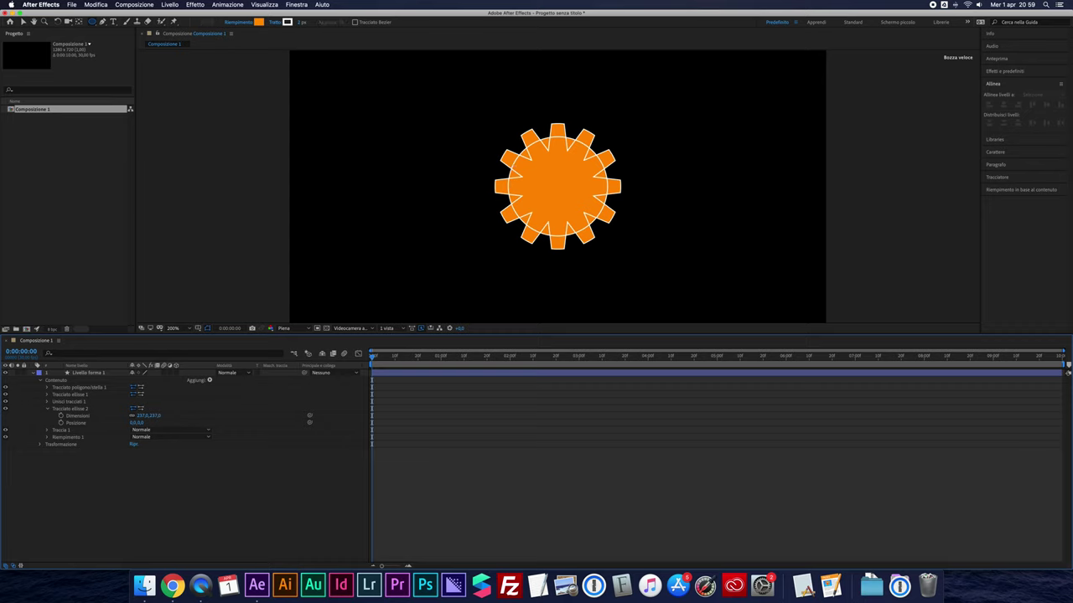
click(76, 409)
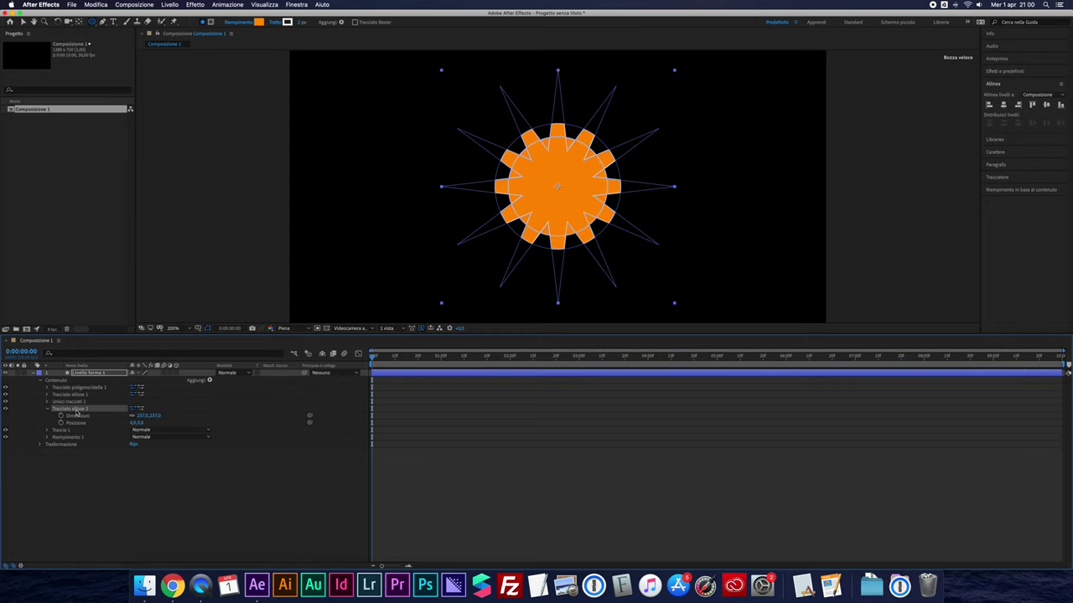
- Add Merge Paths 2 below Ellipse Path 2, keeping Mode on Add to fuse the gear
click(209, 381)
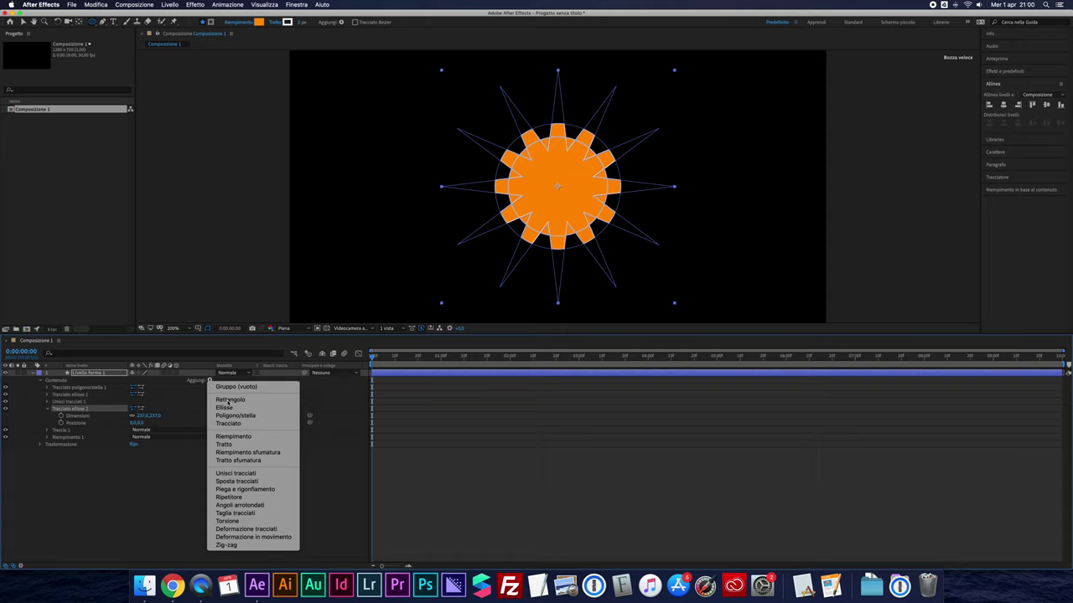
click(250, 474)
click(48, 417)
drag(83, 409, 79, 419)
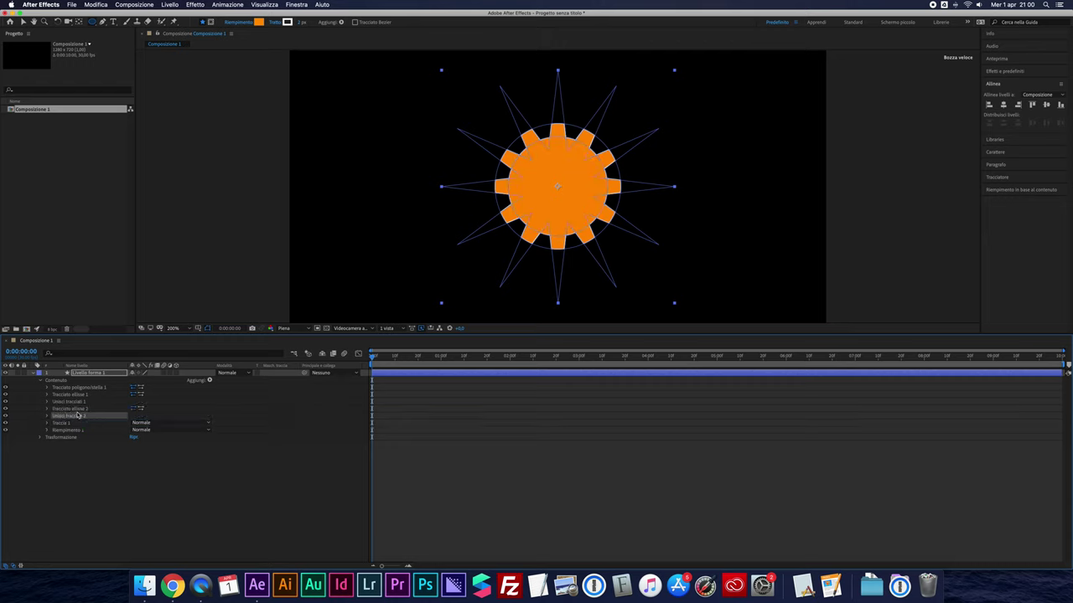
click(47, 416)
click(48, 416)
click(342, 245)
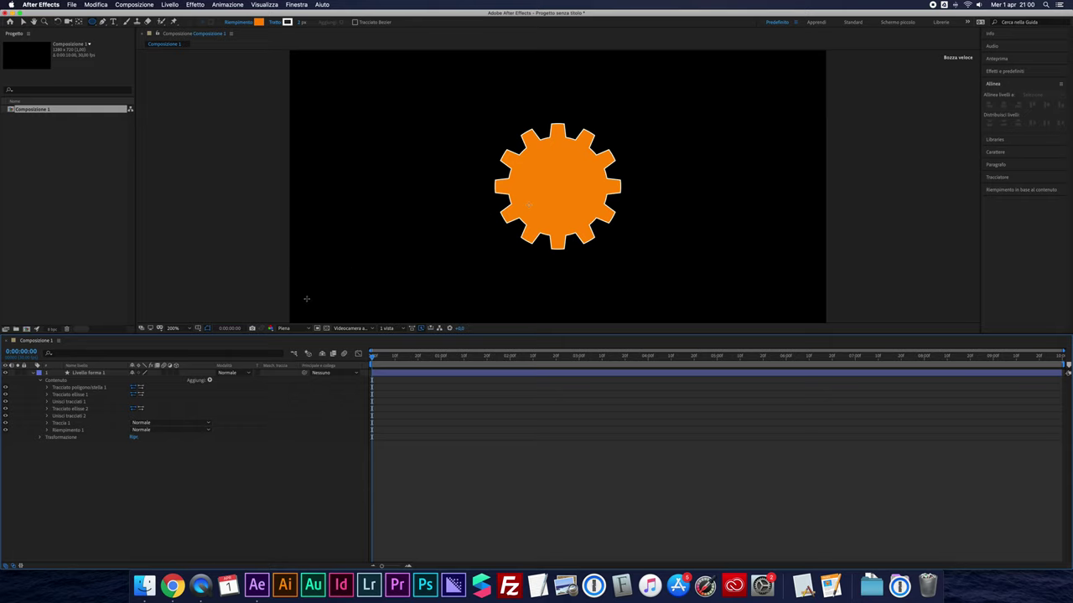
click(40, 385)
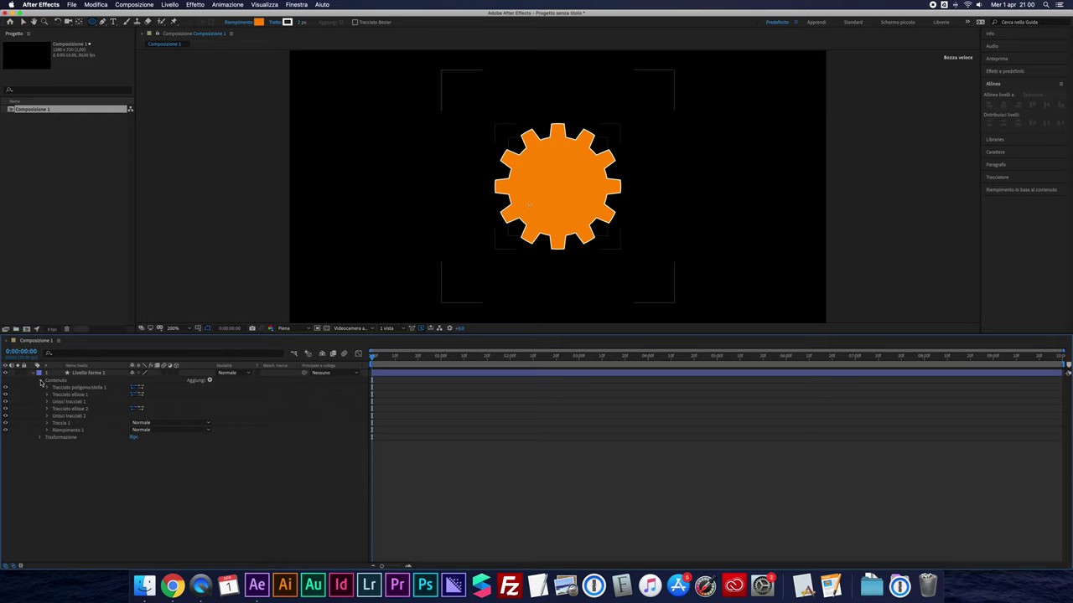
click(67, 416)
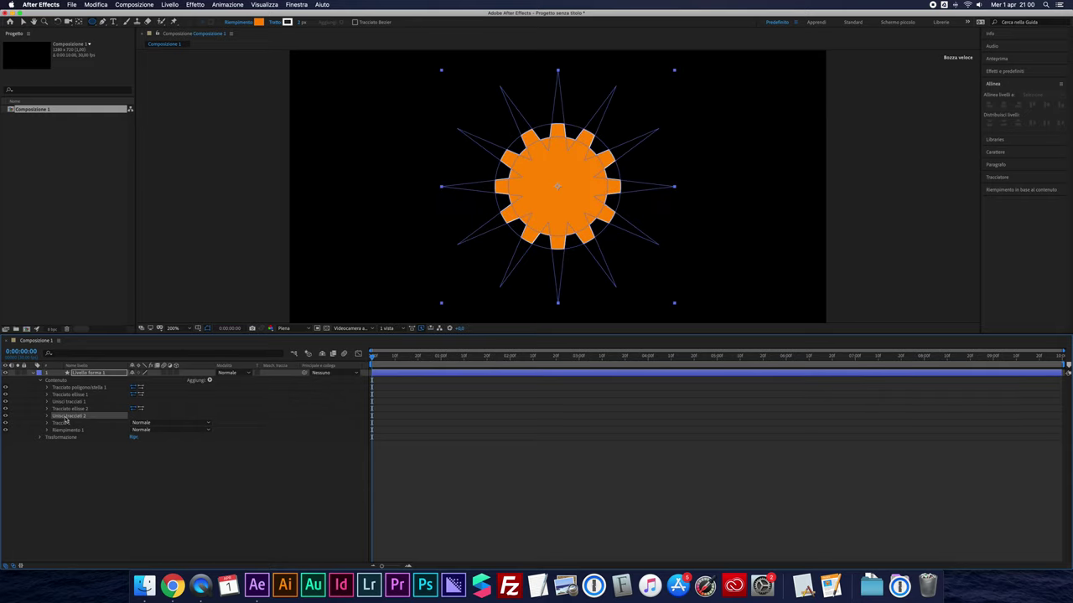
- Add a third ellipse below the second merge and size it to 160 by 160
click(209, 380)
click(236, 408)
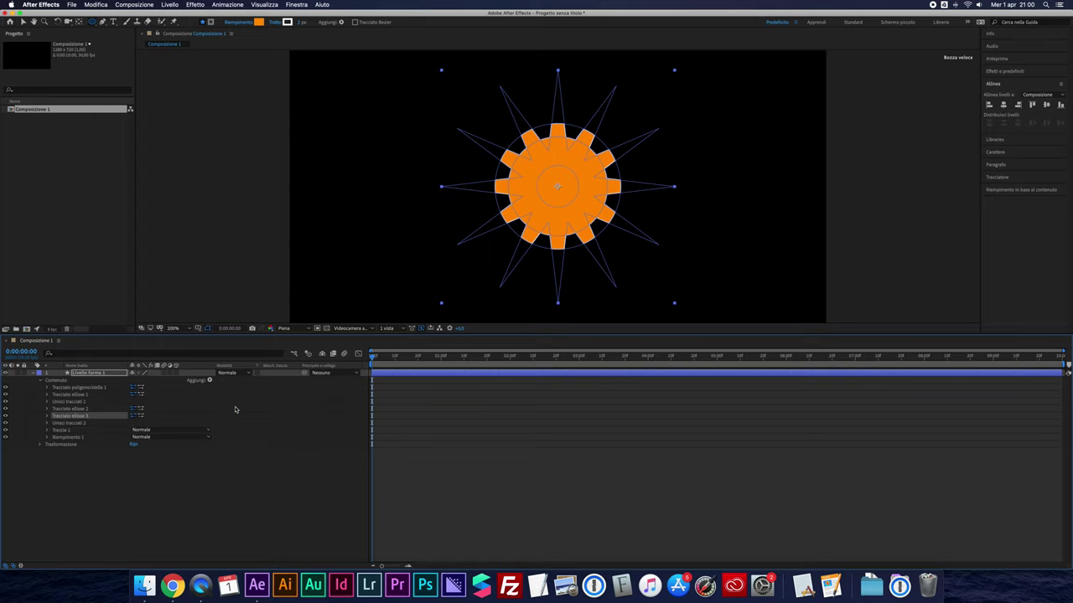
drag(67, 415, 67, 427)
click(47, 423)
drag(143, 433, 178, 438)
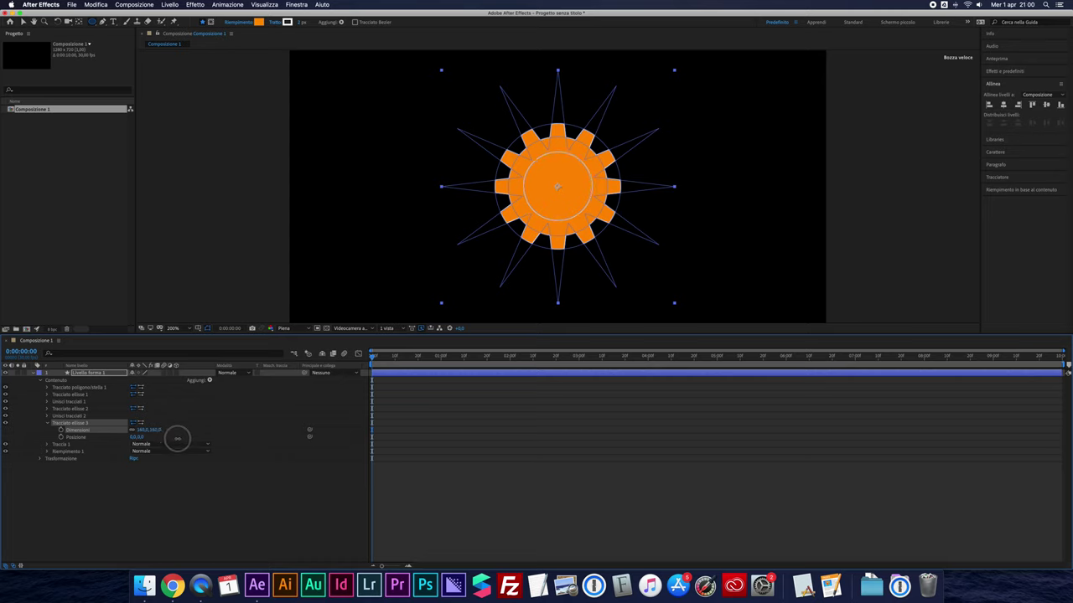
click(47, 423)
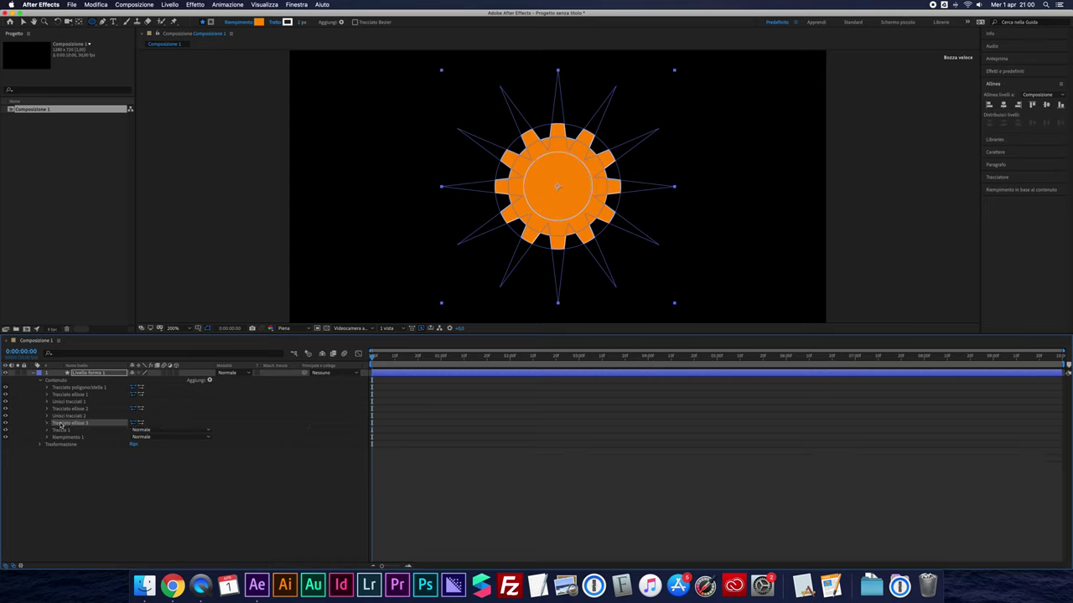
- Add a third Merge Paths below that circle with Mode set to Subtract
click(211, 379)
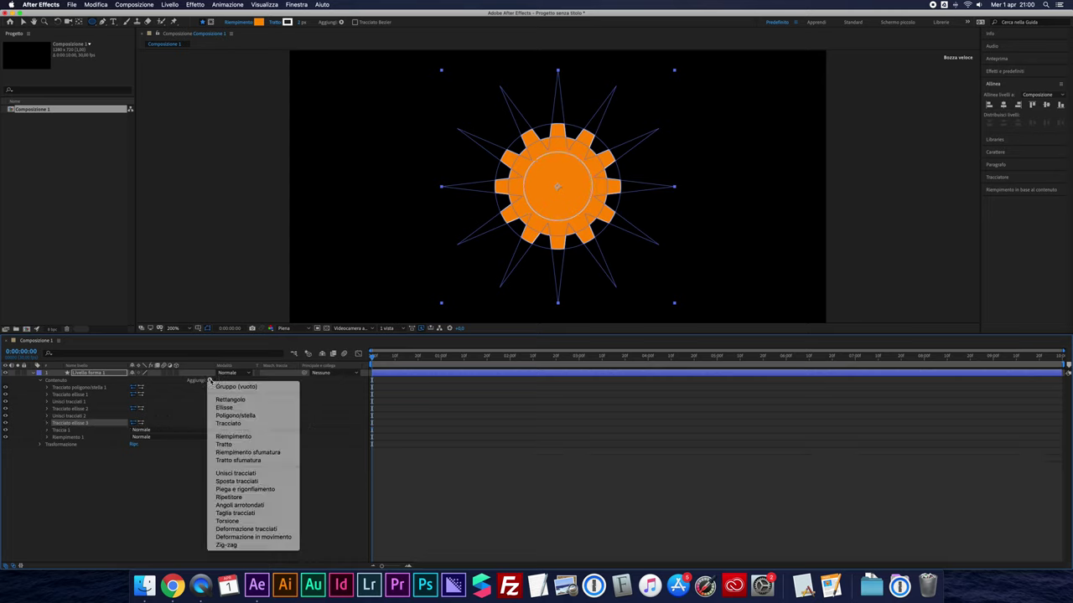
click(236, 474)
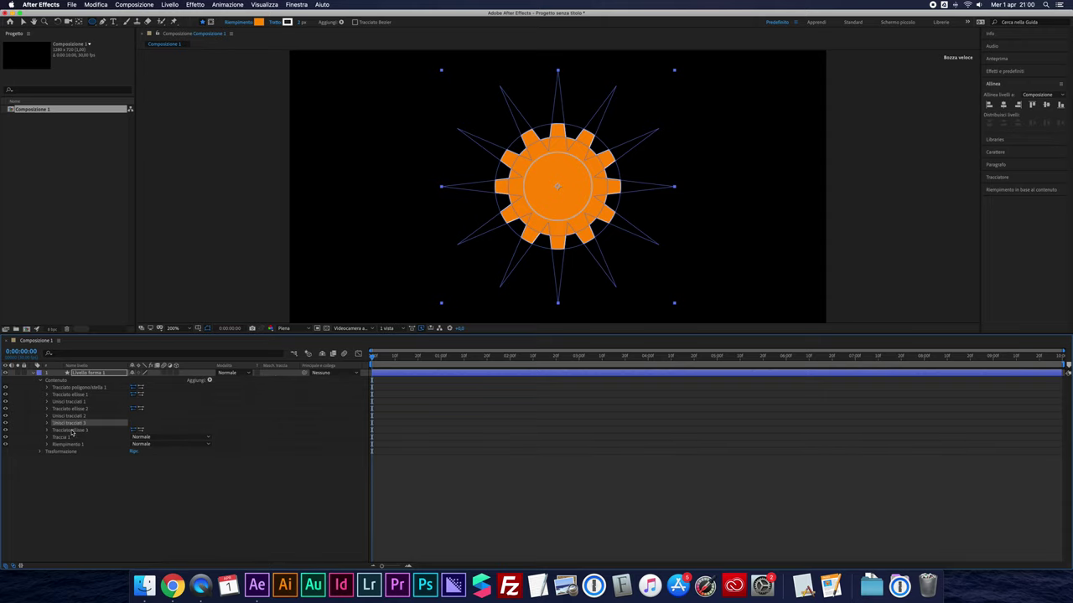
drag(76, 425, 72, 433)
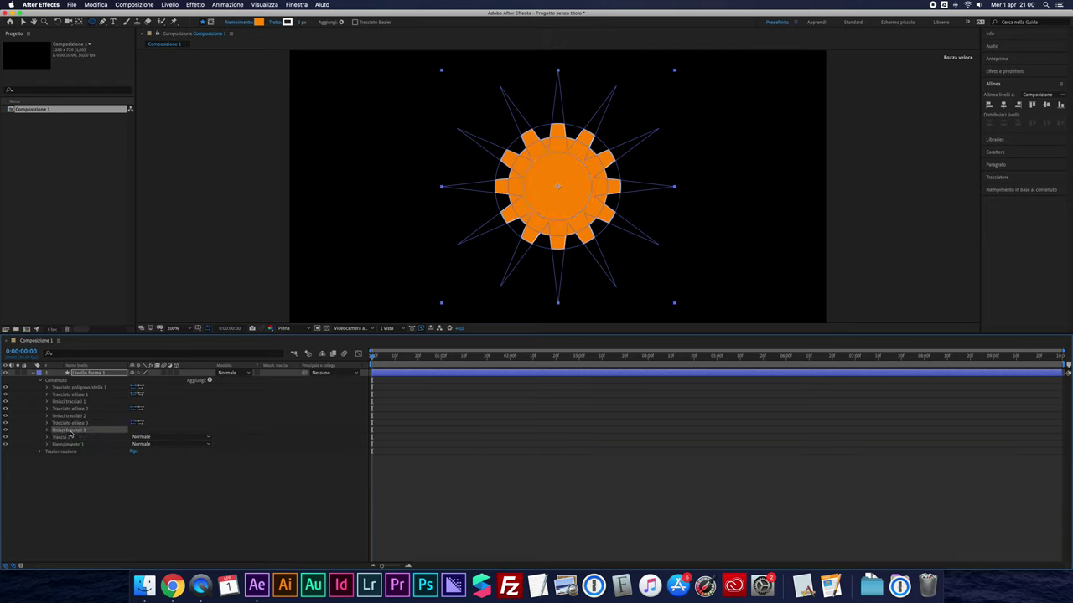
click(47, 431)
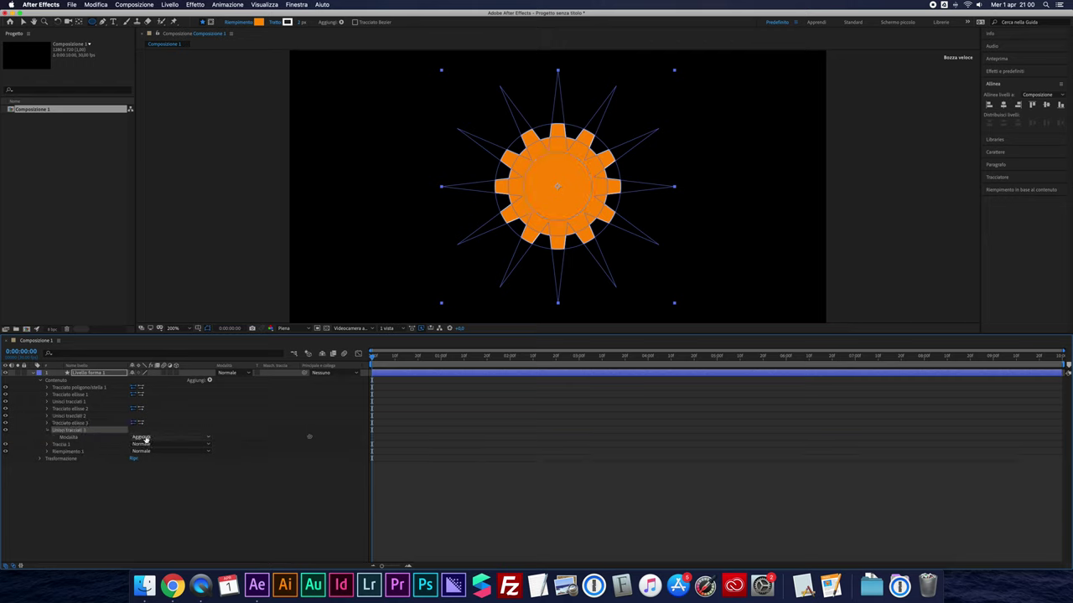
click(155, 438)
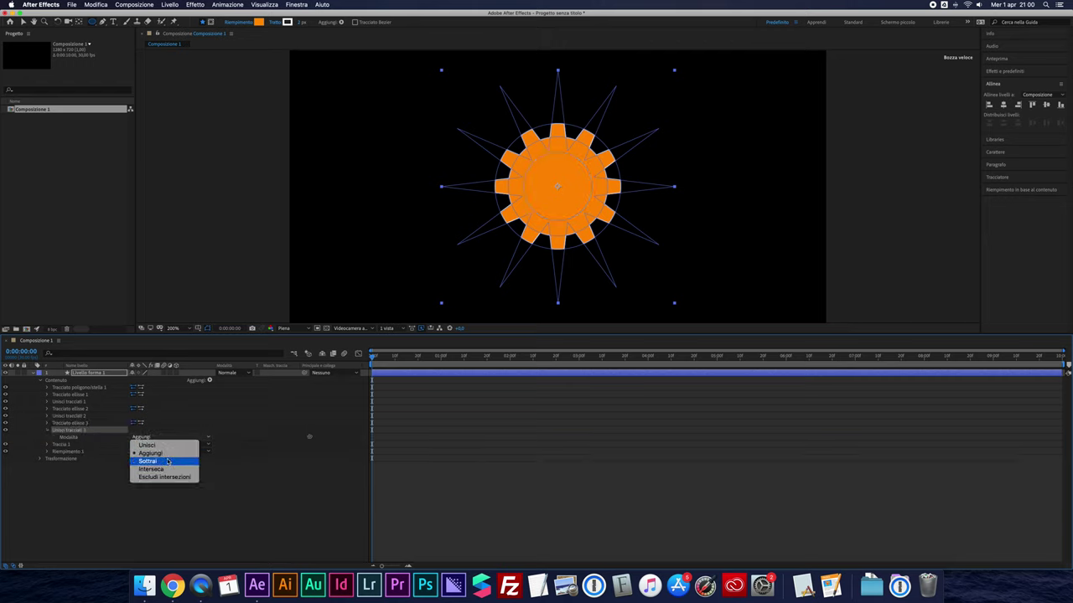
click(167, 460)
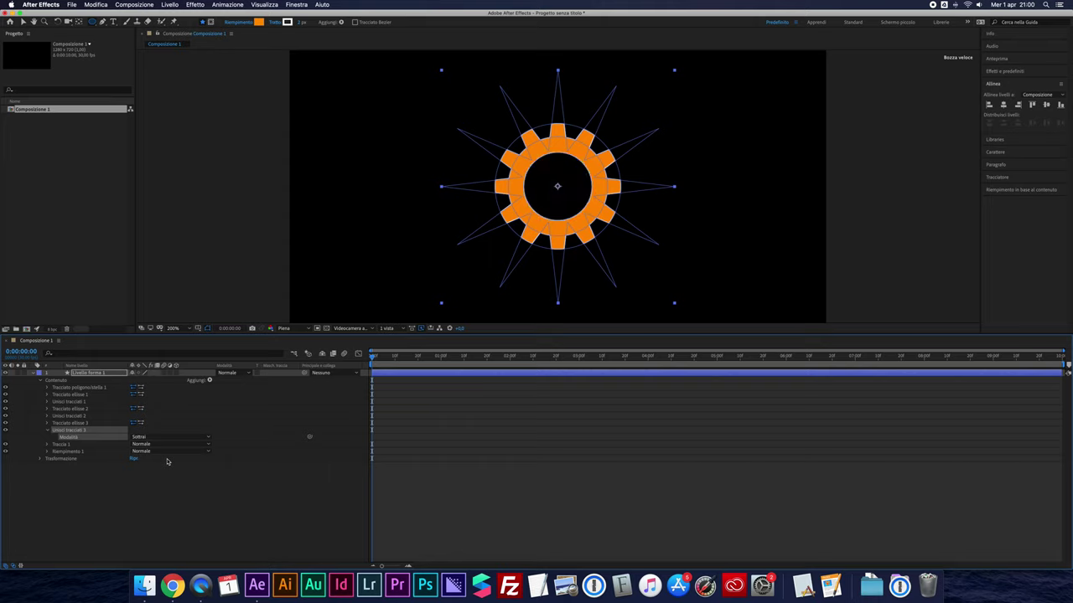
click(289, 299)
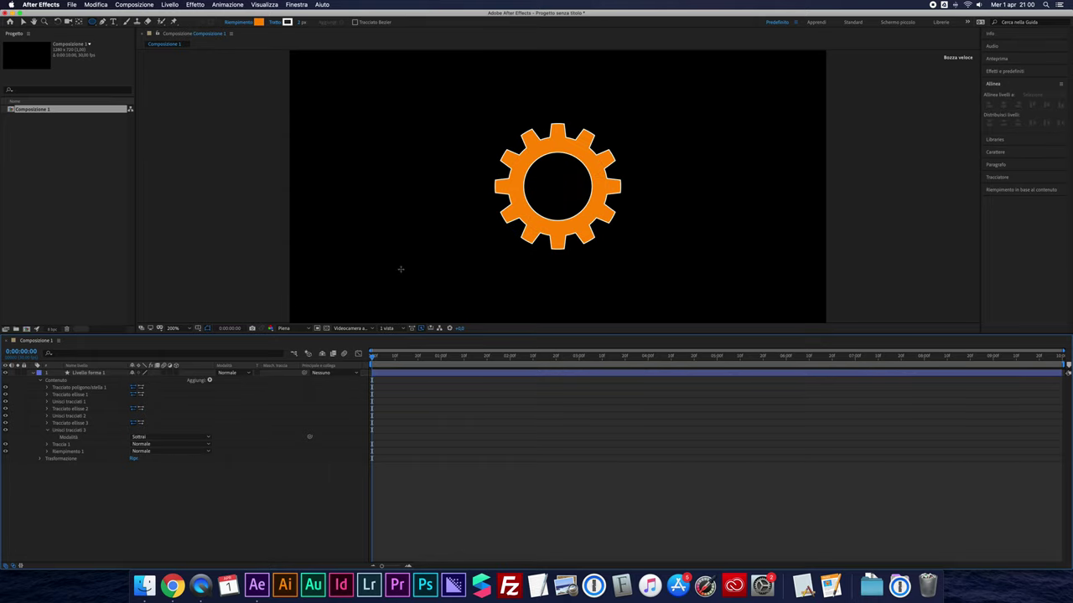
- Add a new Polygon/Star path placed below Unisci tracciati 3
click(498, 246)
click(47, 430)
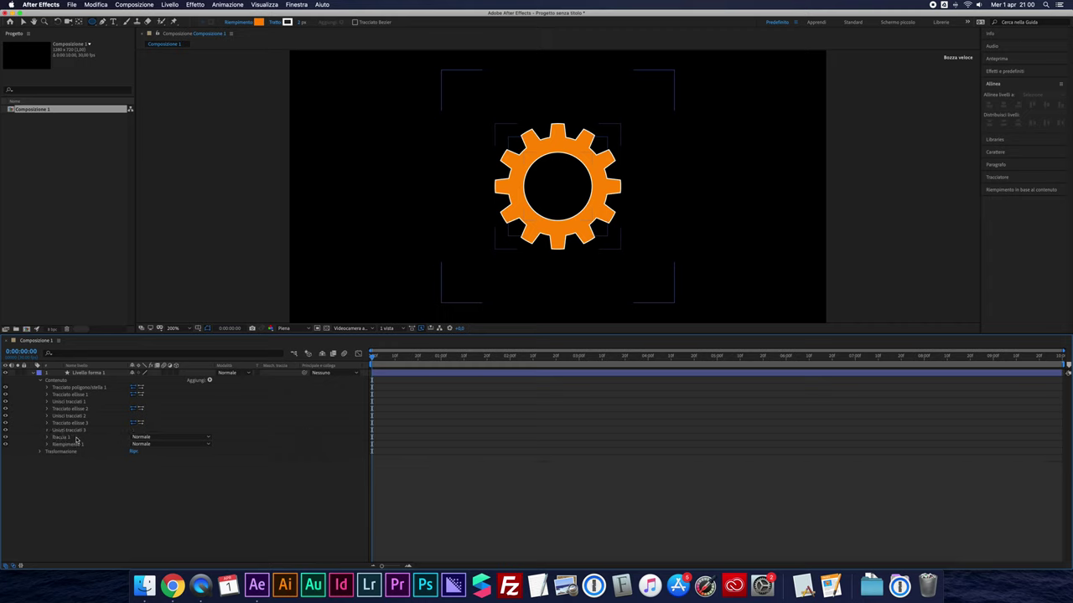
click(74, 430)
click(210, 381)
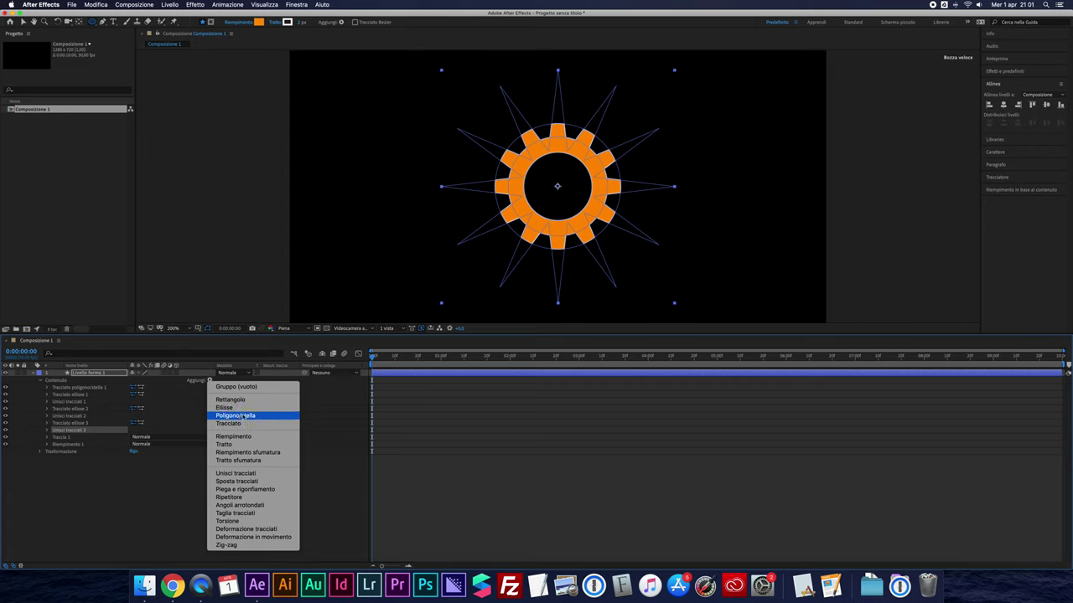
click(234, 416)
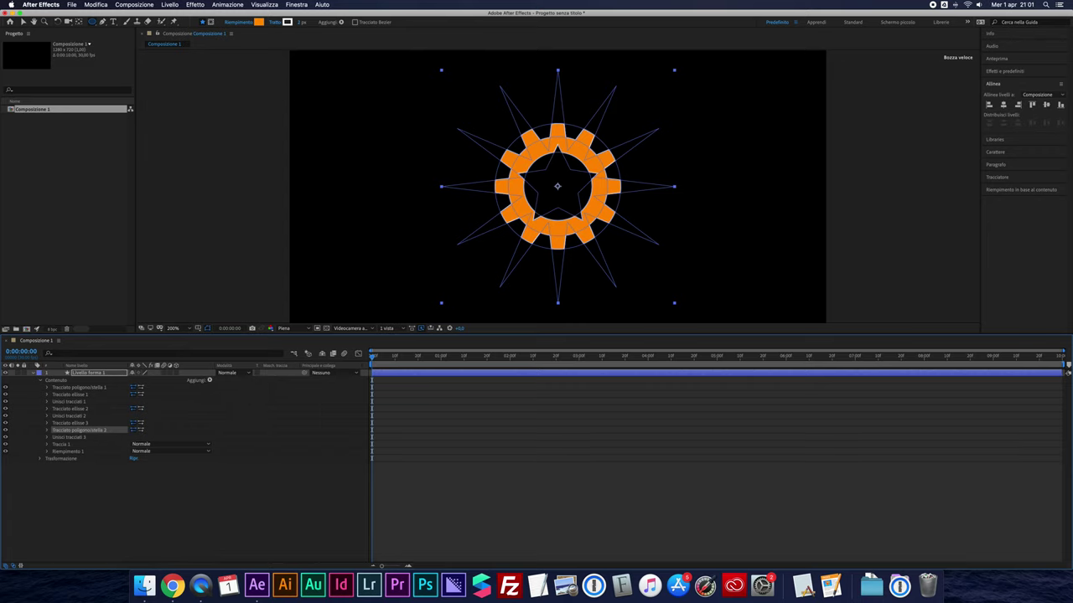
drag(96, 433, 95, 440)
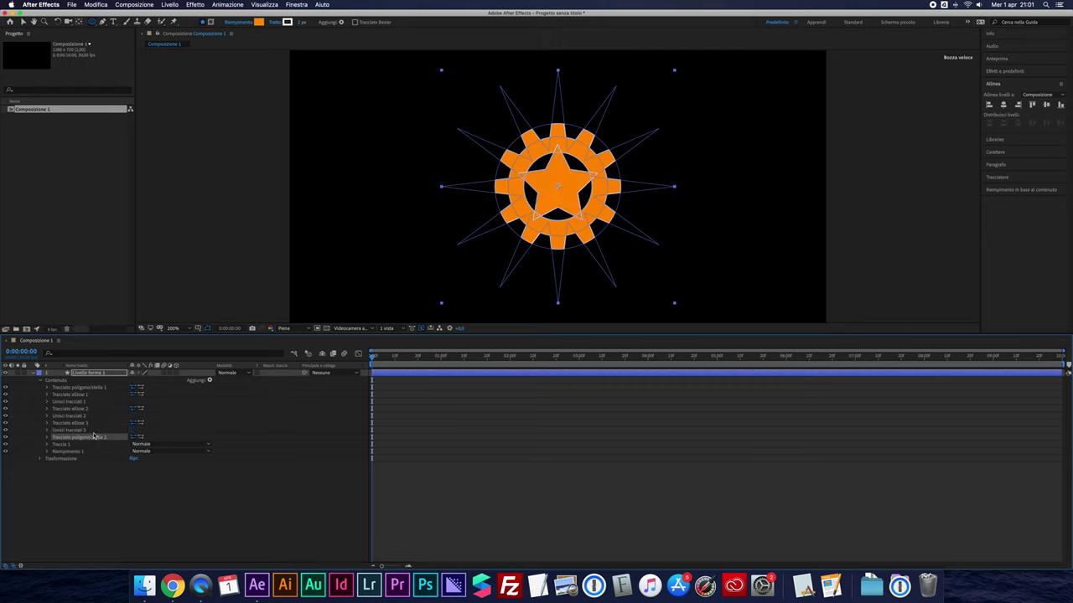
- Set the new star to 6 points with an outer radius of 130
click(47, 437)
click(132, 453)
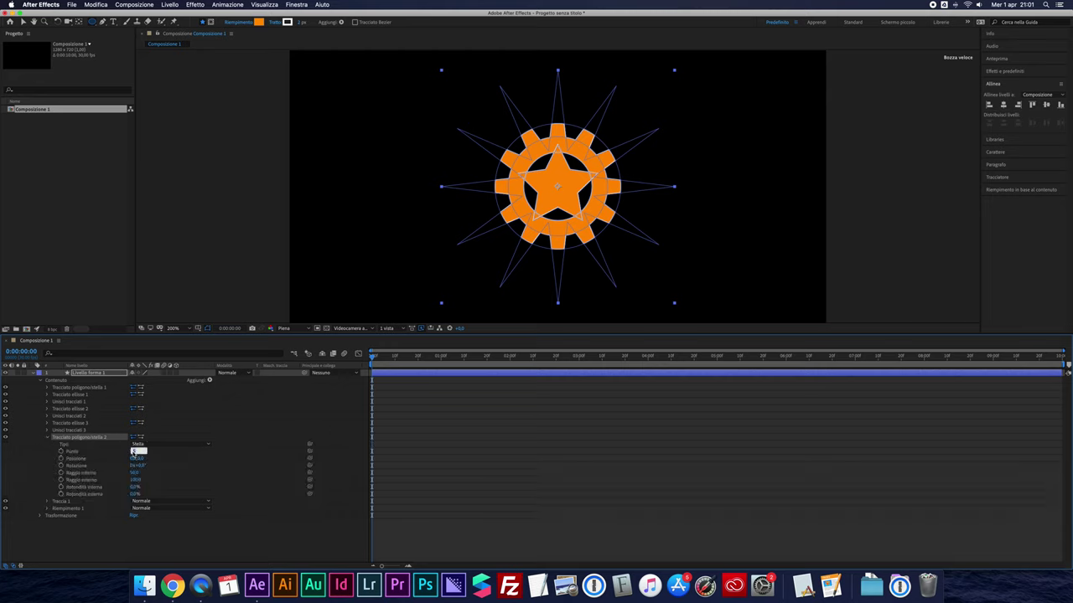
text(6)
key(Return)
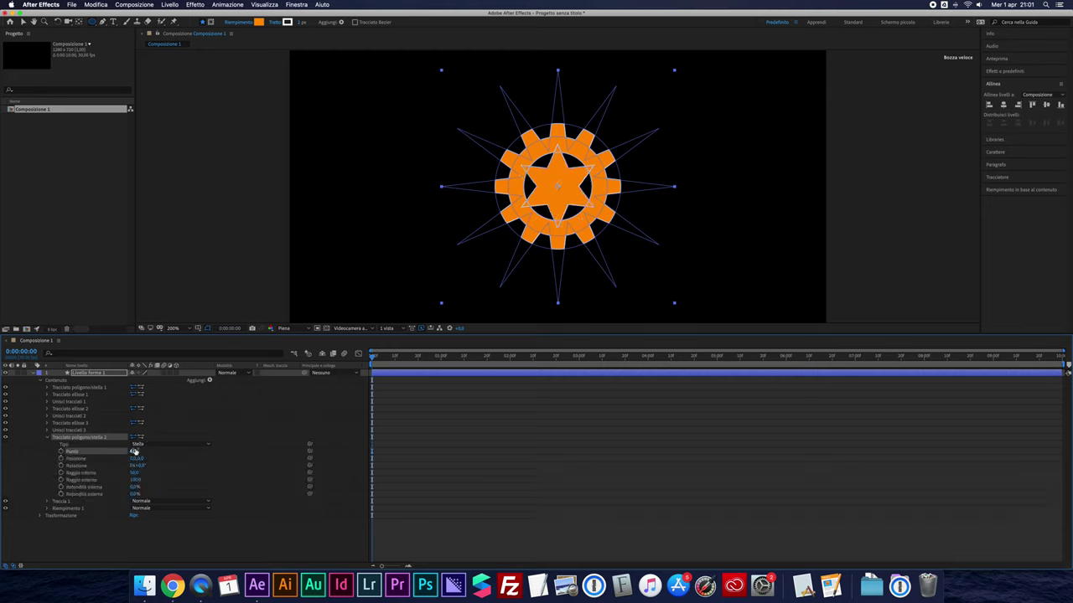
drag(134, 479, 153, 468)
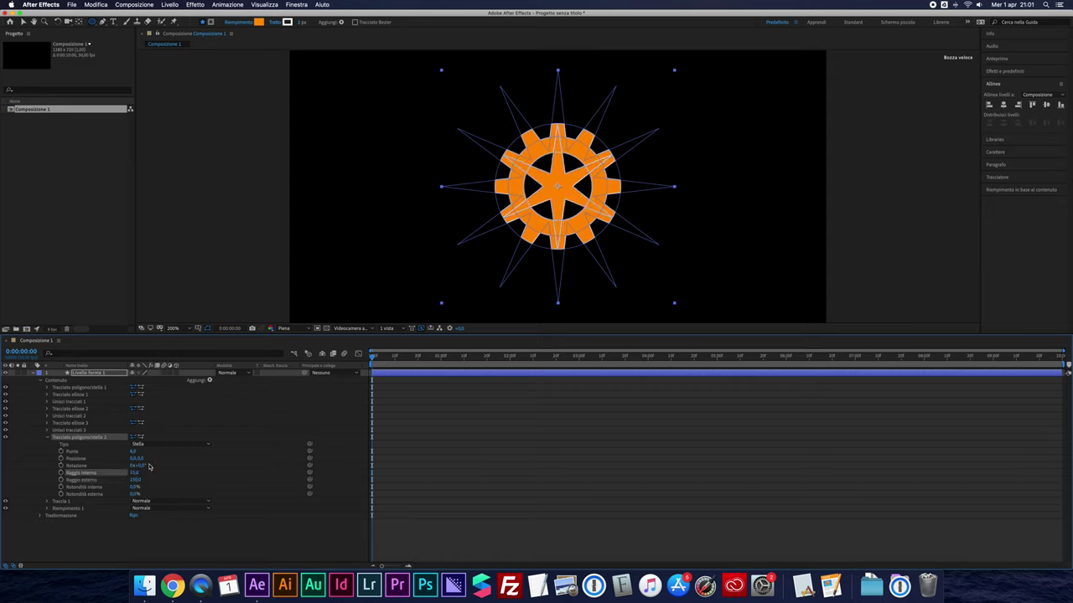
click(149, 467)
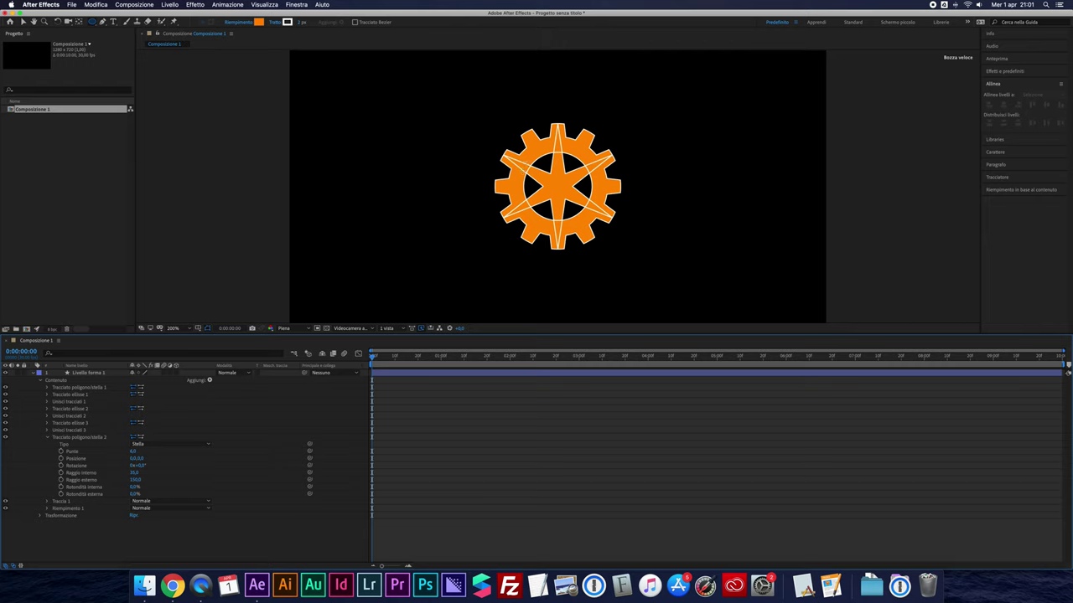
- Add Merge Paths 4 below Polystar 2 in Add mode, fusing the star spokes into the gear
click(72, 438)
click(48, 438)
click(209, 382)
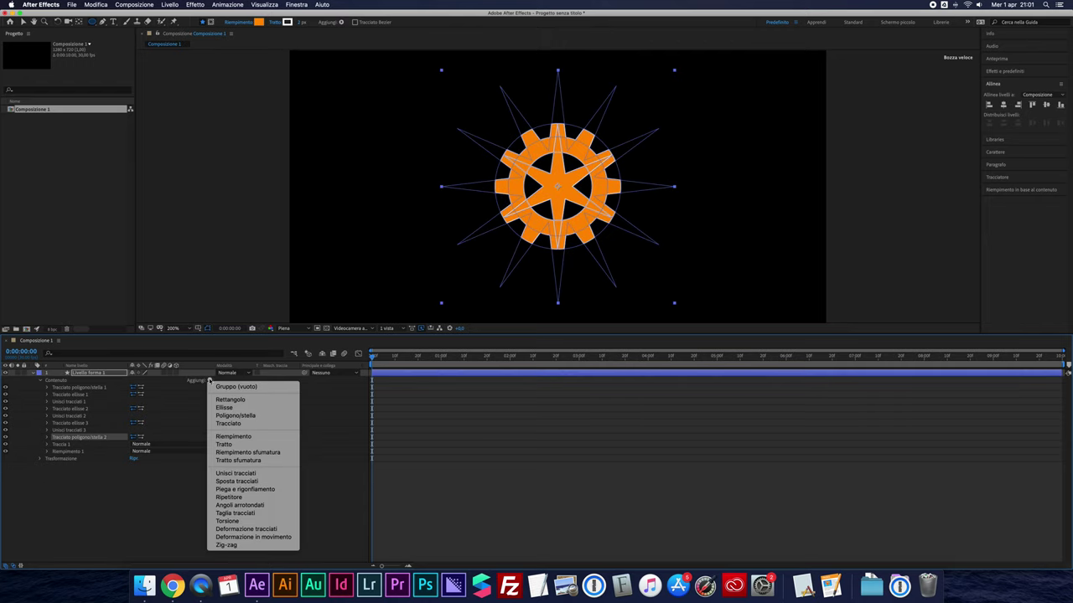
click(225, 474)
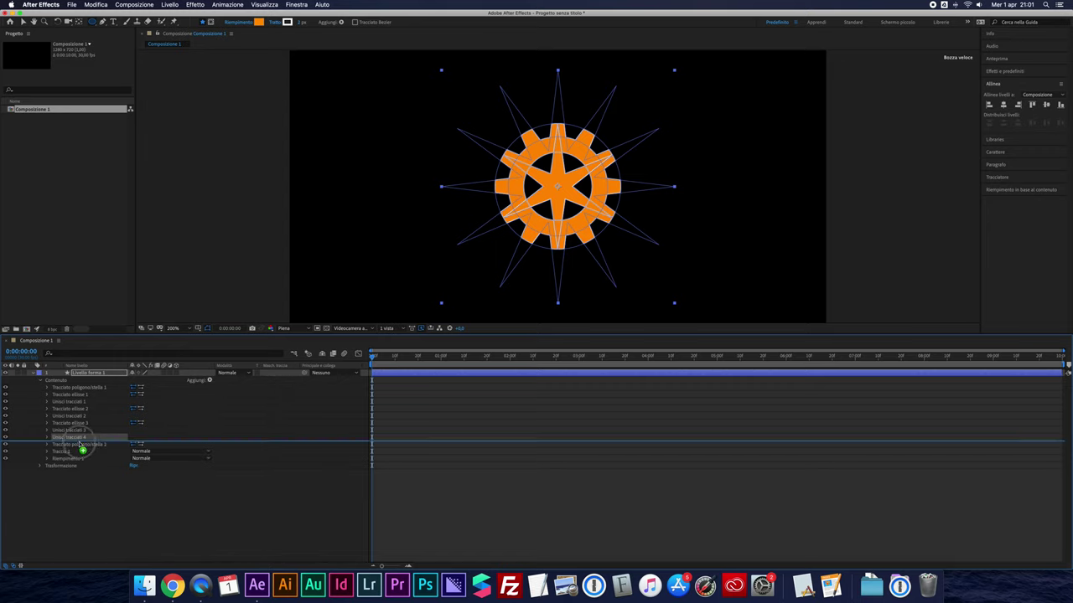
drag(78, 440, 83, 449)
click(47, 445)
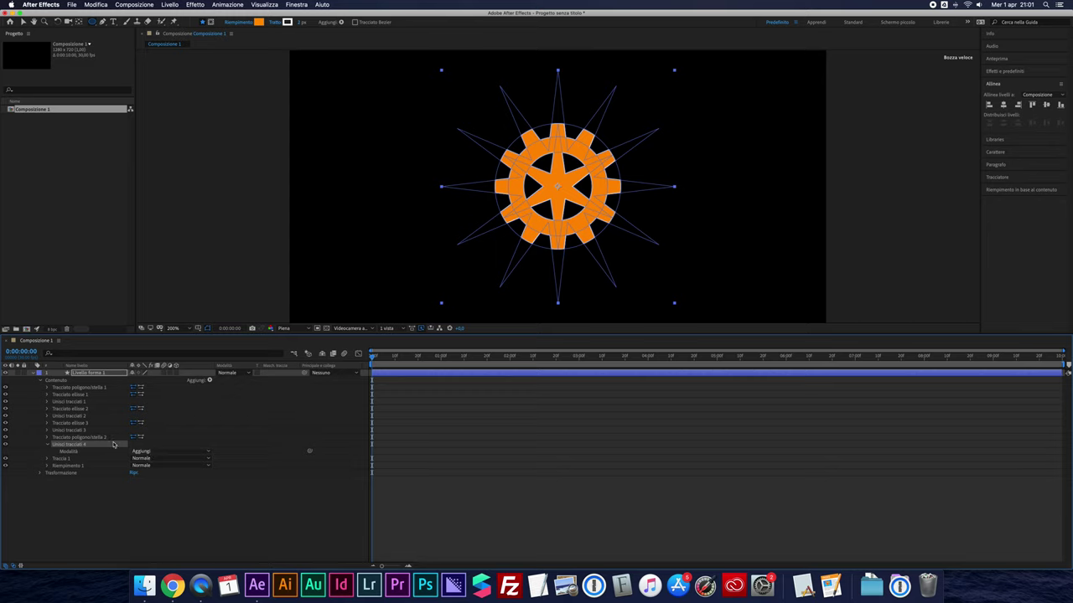
key(F2)
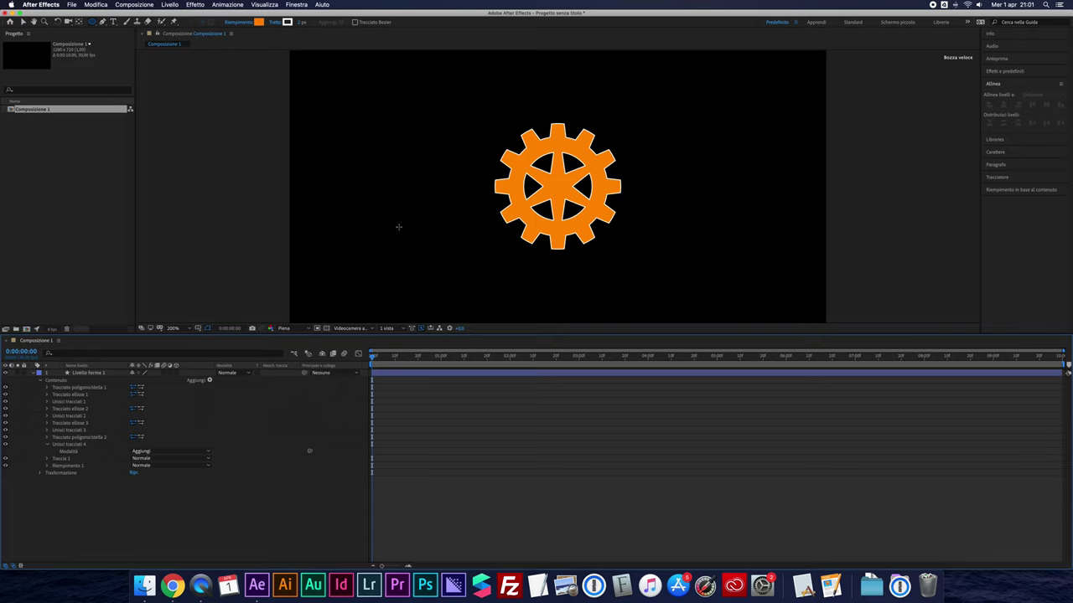
click(108, 409)
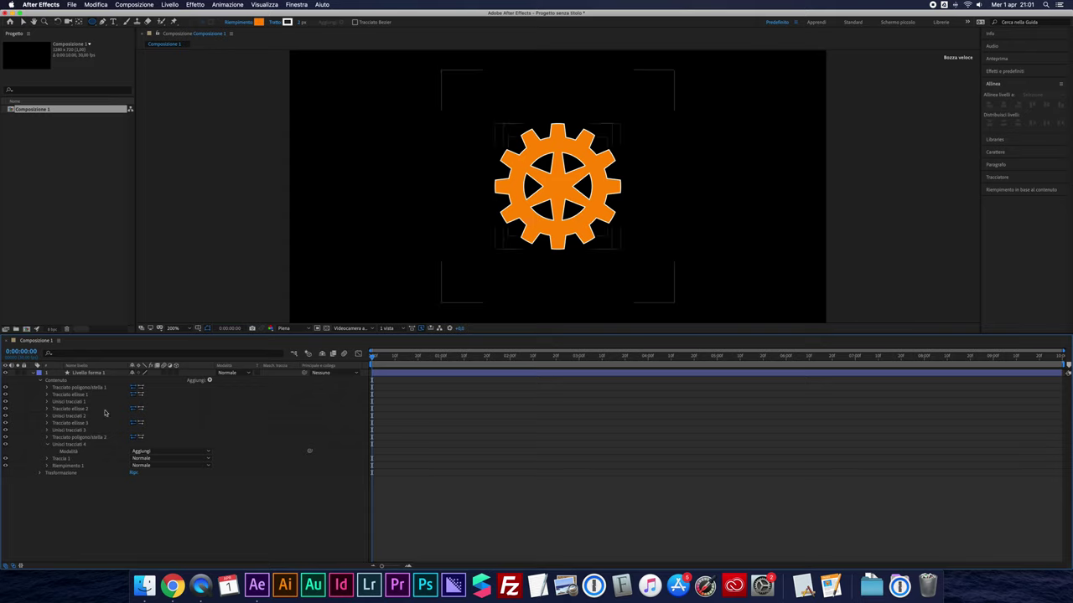
- Expand the gear layer's Transform properties and test turning it with Rotation
click(43, 382)
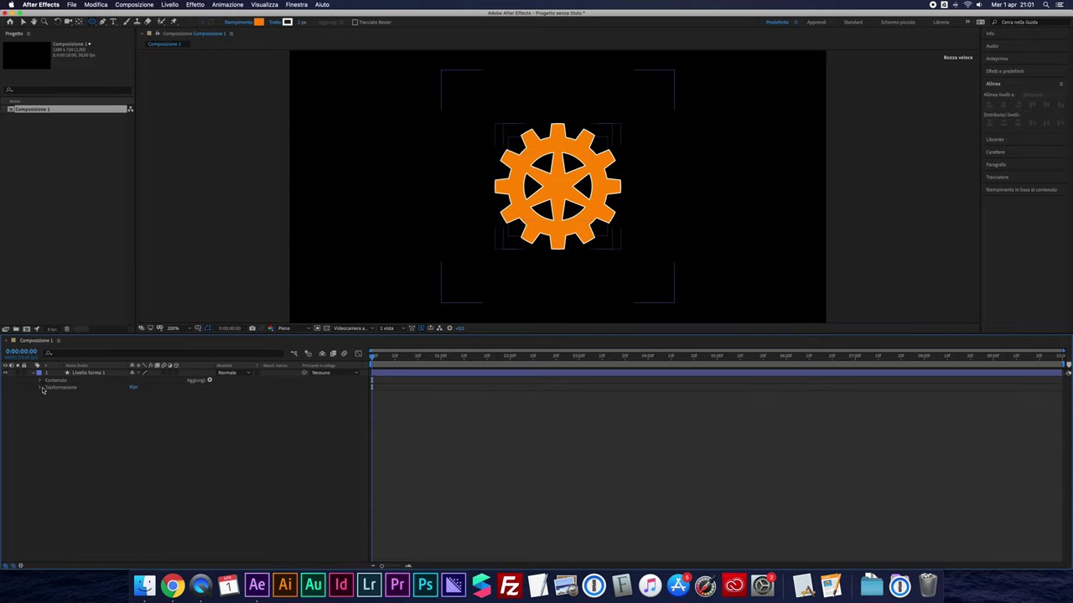
click(40, 388)
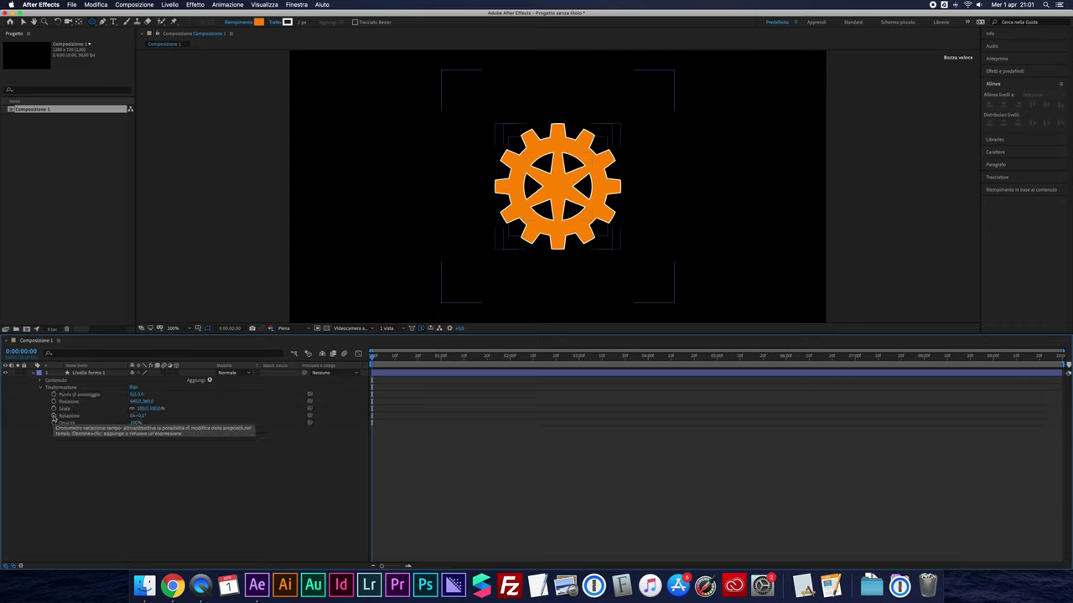
drag(136, 416, 171, 412)
click(376, 372)
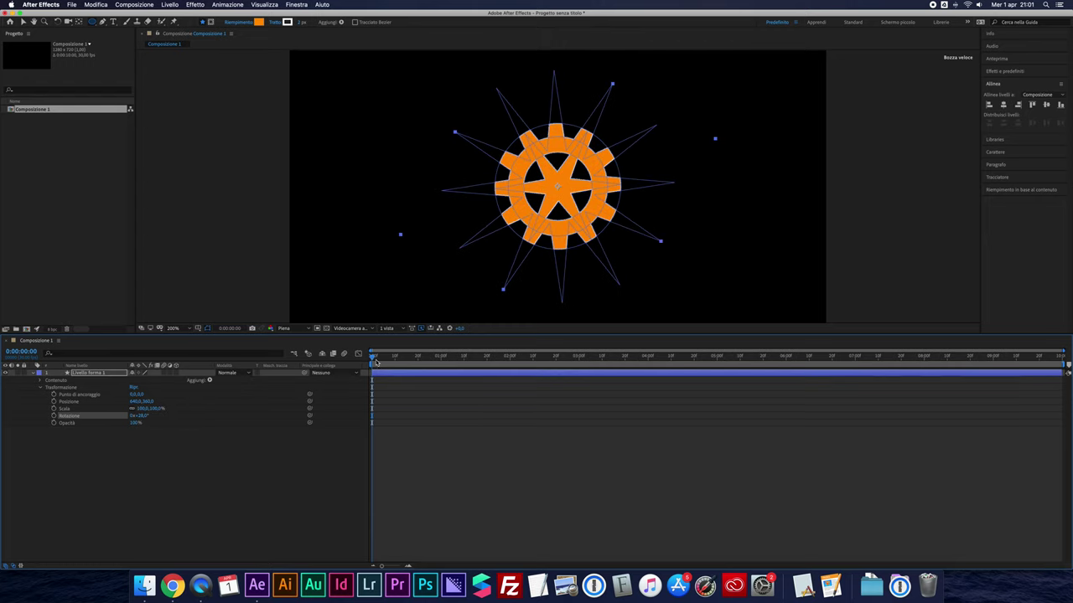
click(227, 431)
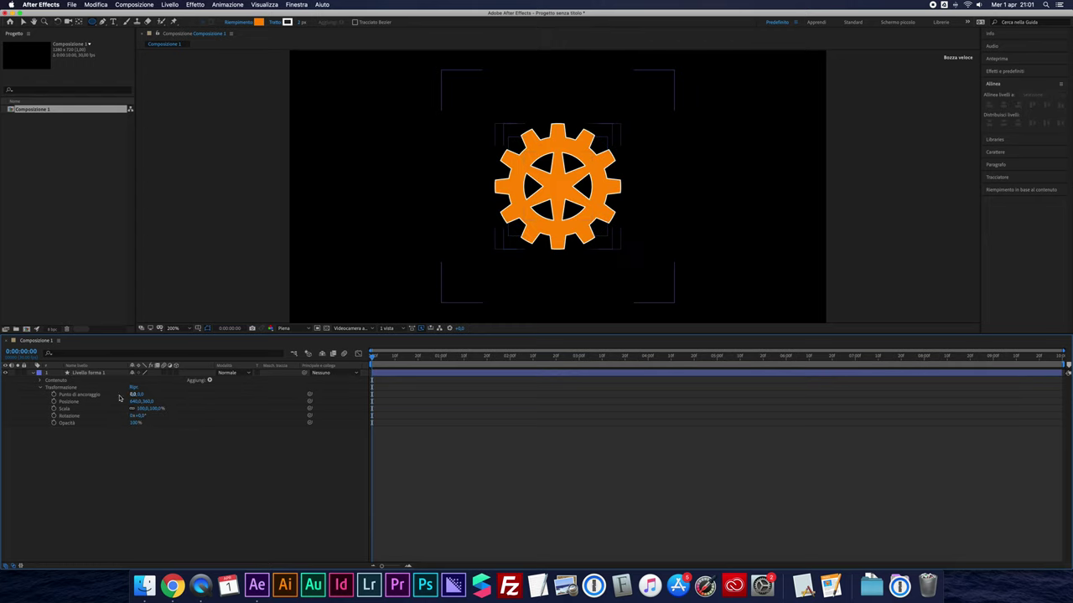
- Keyframe Rotation from 0x+0° at 0:00 to 1x+0° at 0:00:03:00
click(55, 415)
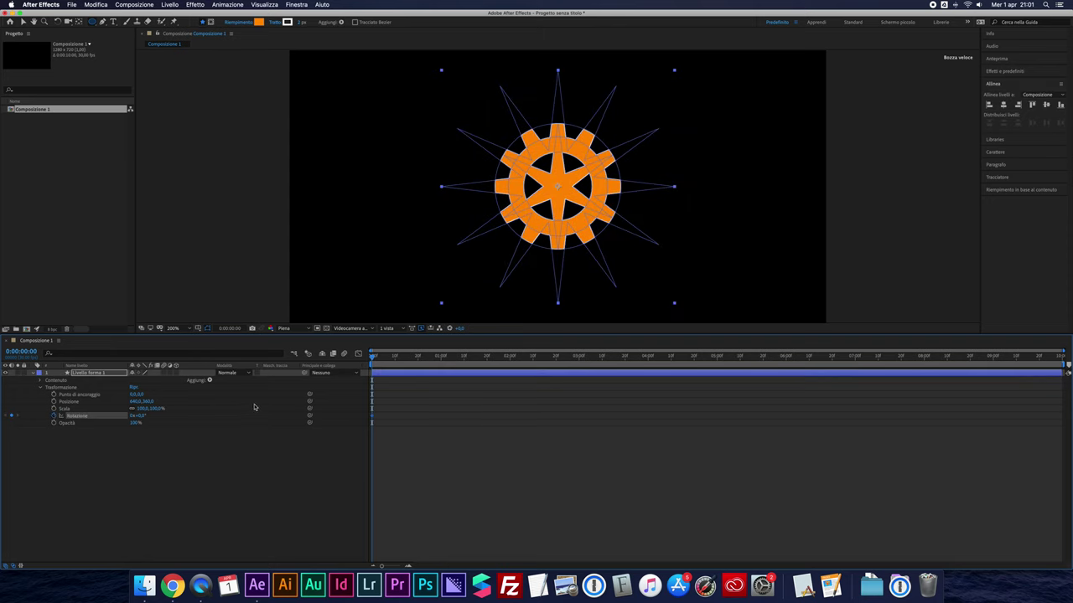
drag(373, 357, 576, 373)
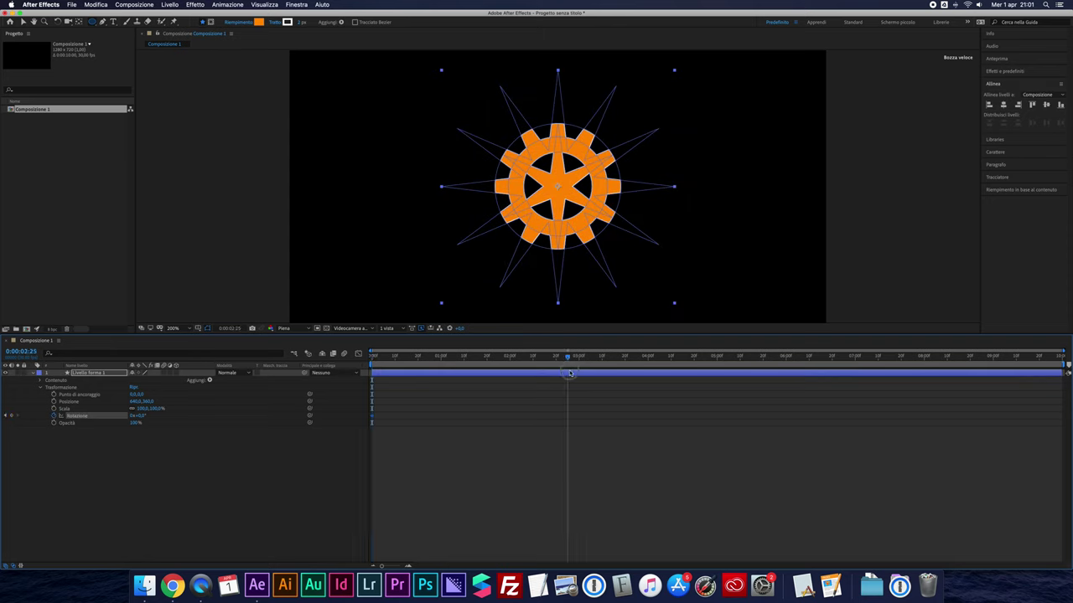
drag(580, 374, 581, 374)
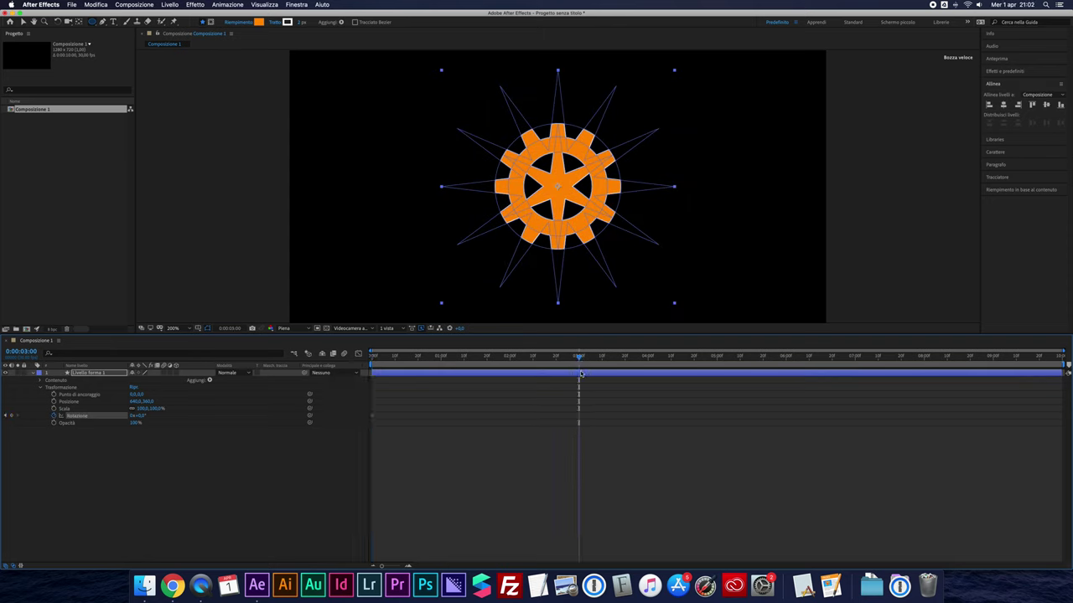
click(132, 416)
text(1)
key(Return)
- End the work area at 3 seconds and return to the first frame
key(n)
key(Home)
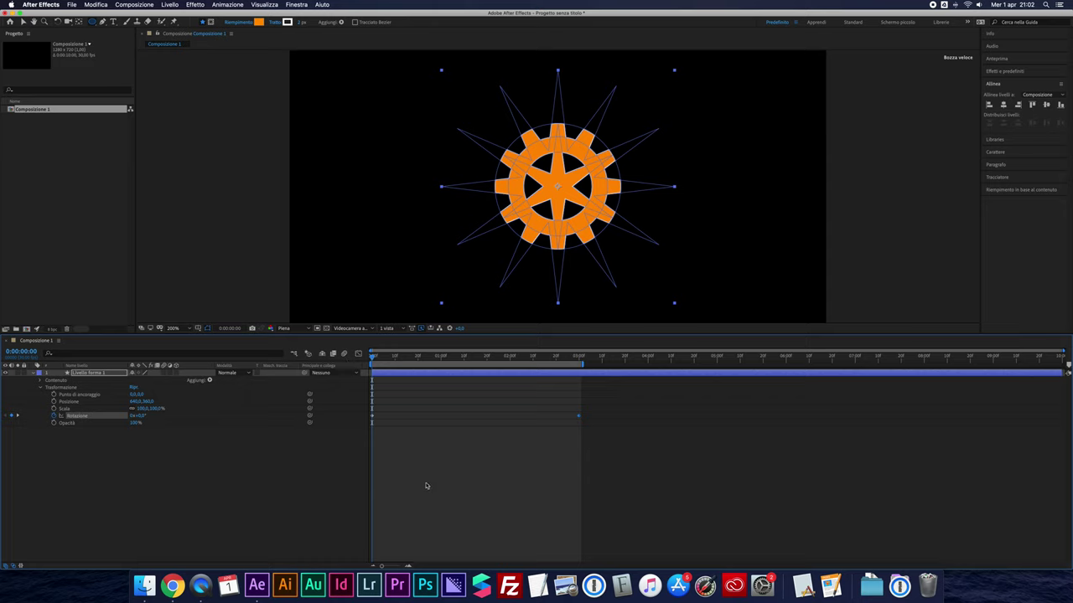
click(402, 464)
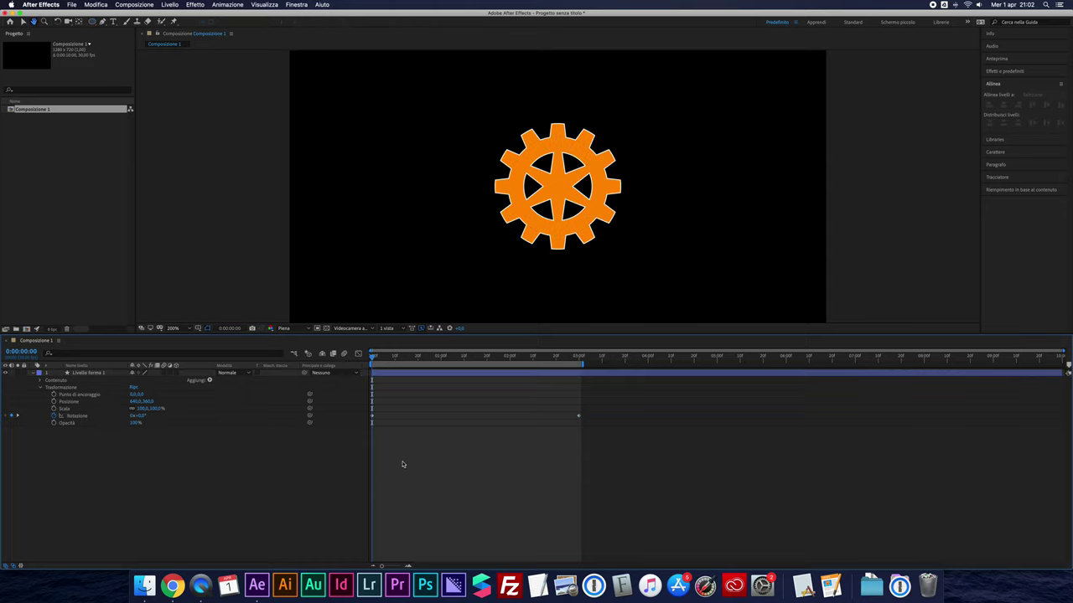
- Preview the gear's one-turn spin, enable its Motion Blur switch, and return to 0:00
key(space)
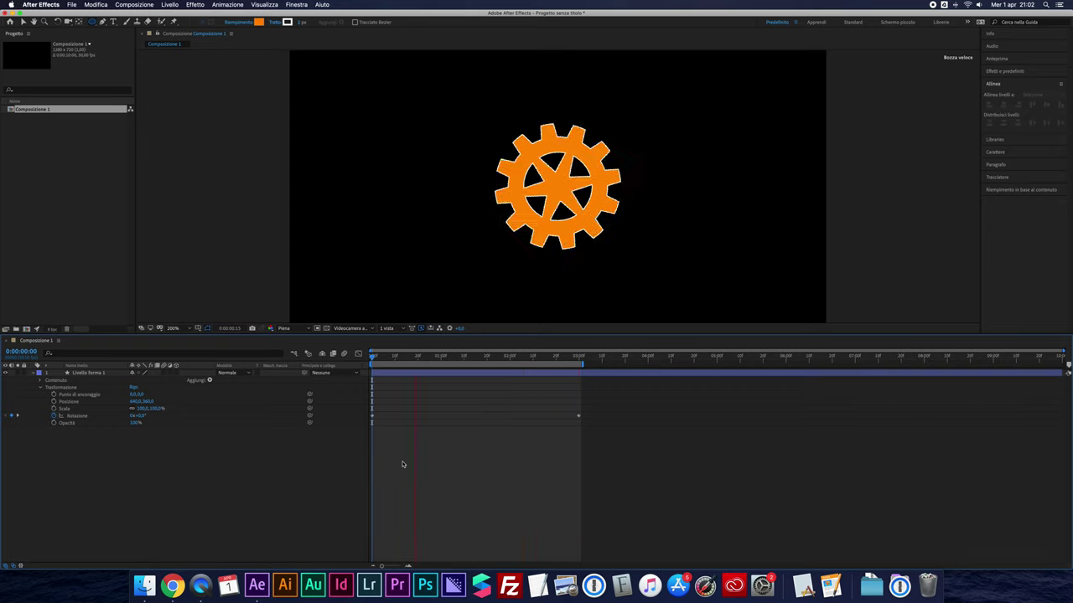
click(266, 409)
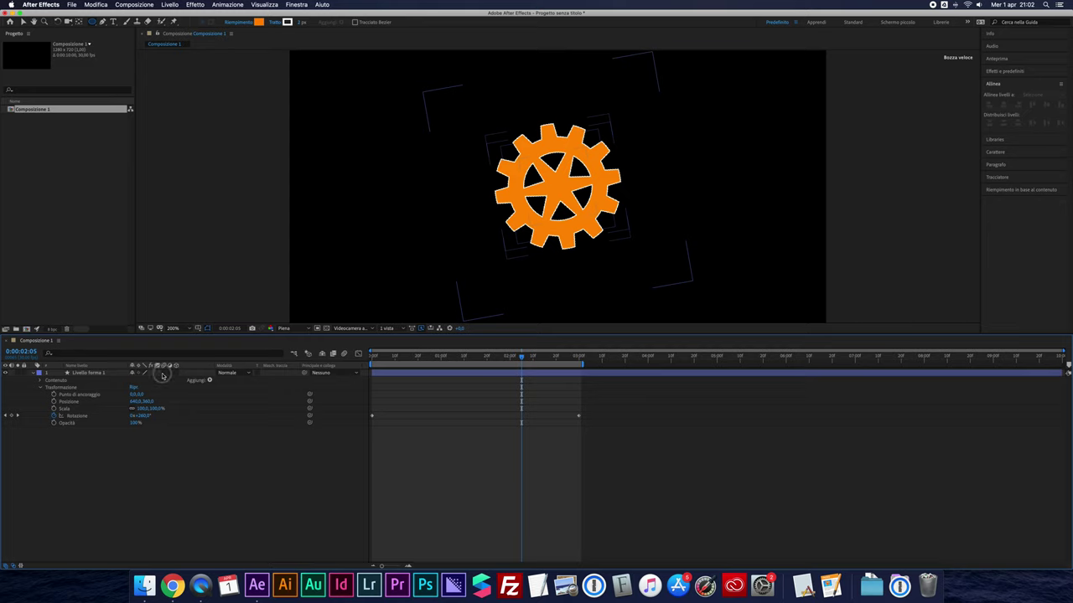
click(343, 353)
drag(393, 357, 372, 357)
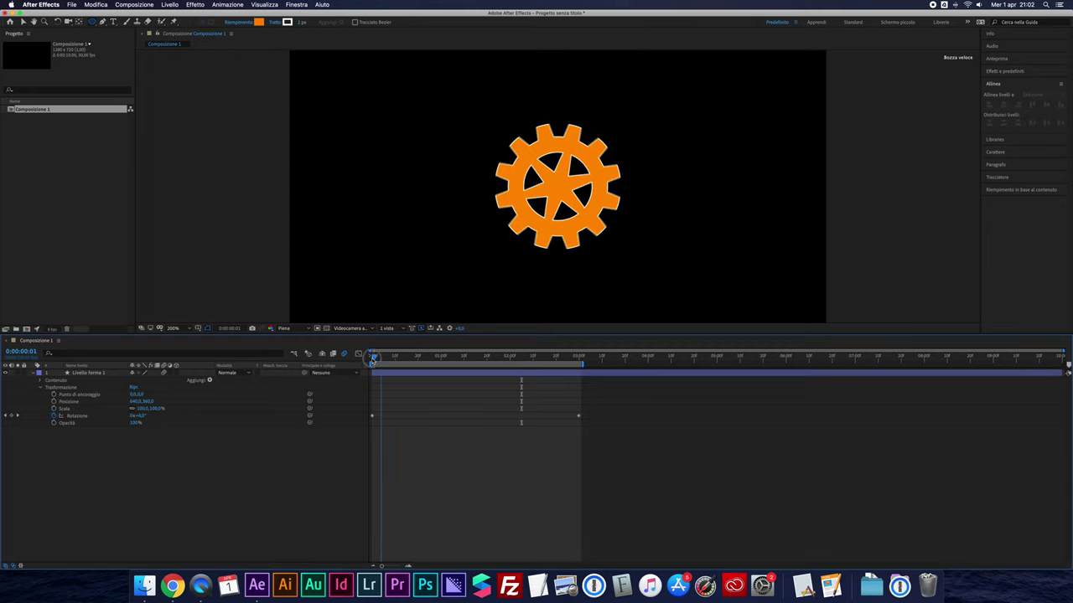